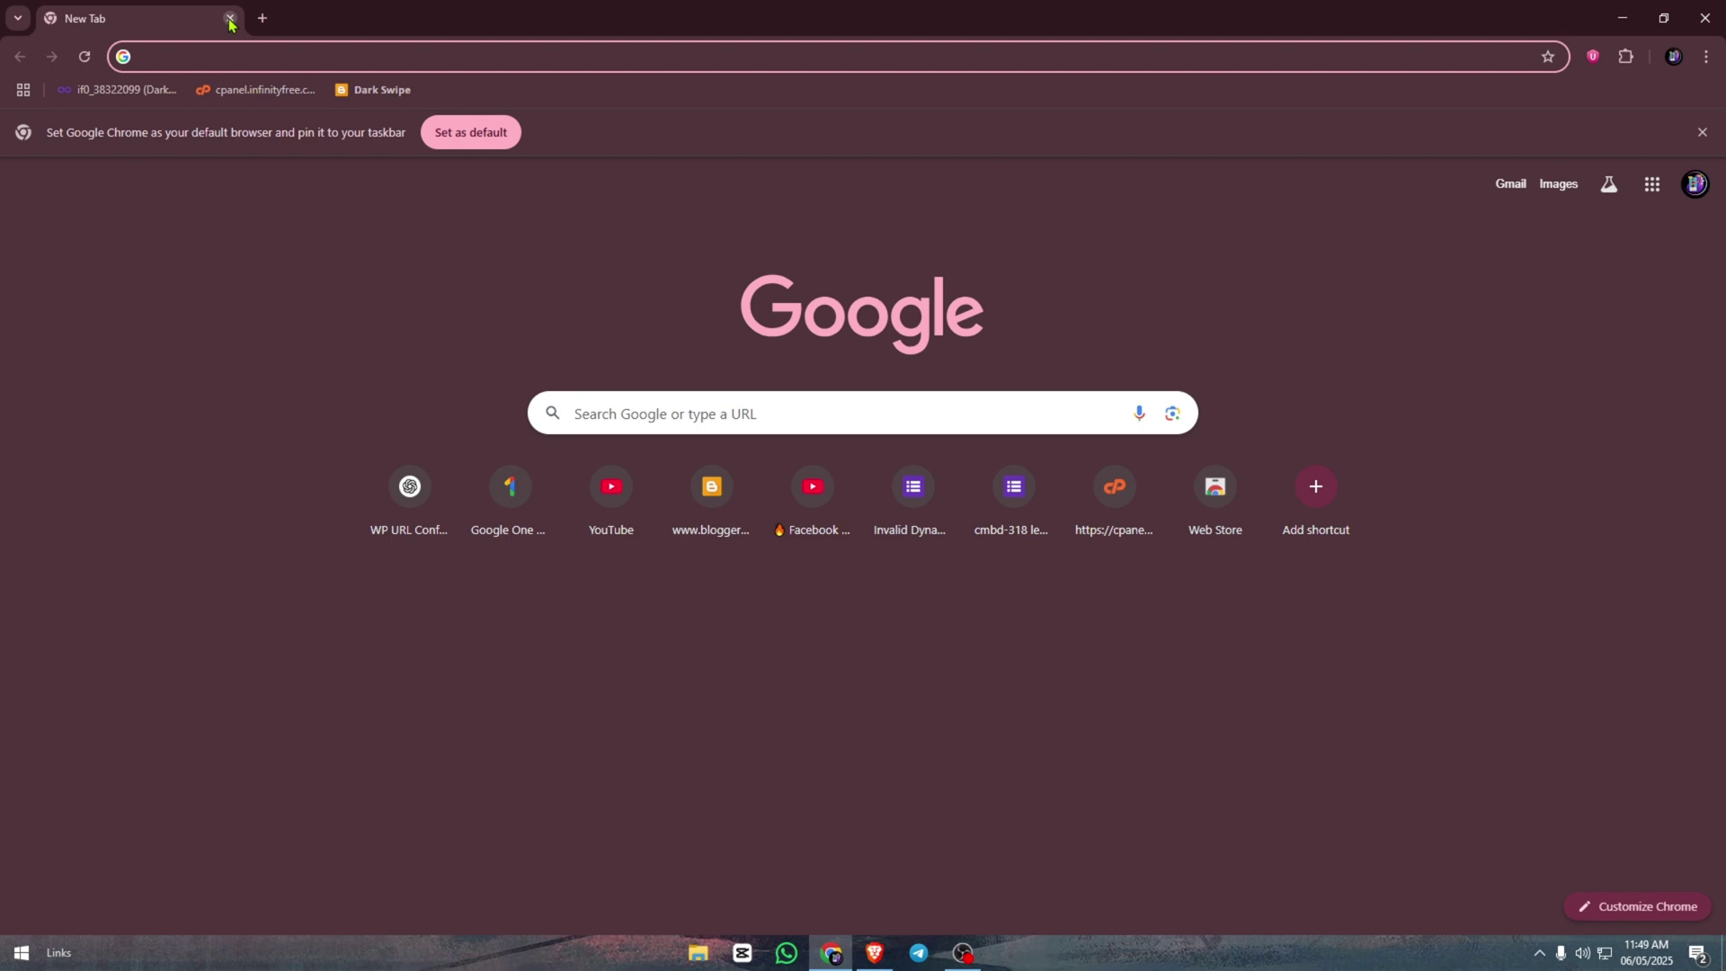
- Search Google for 'phanton io' to find the Pantheon.io site
type("phanton i")
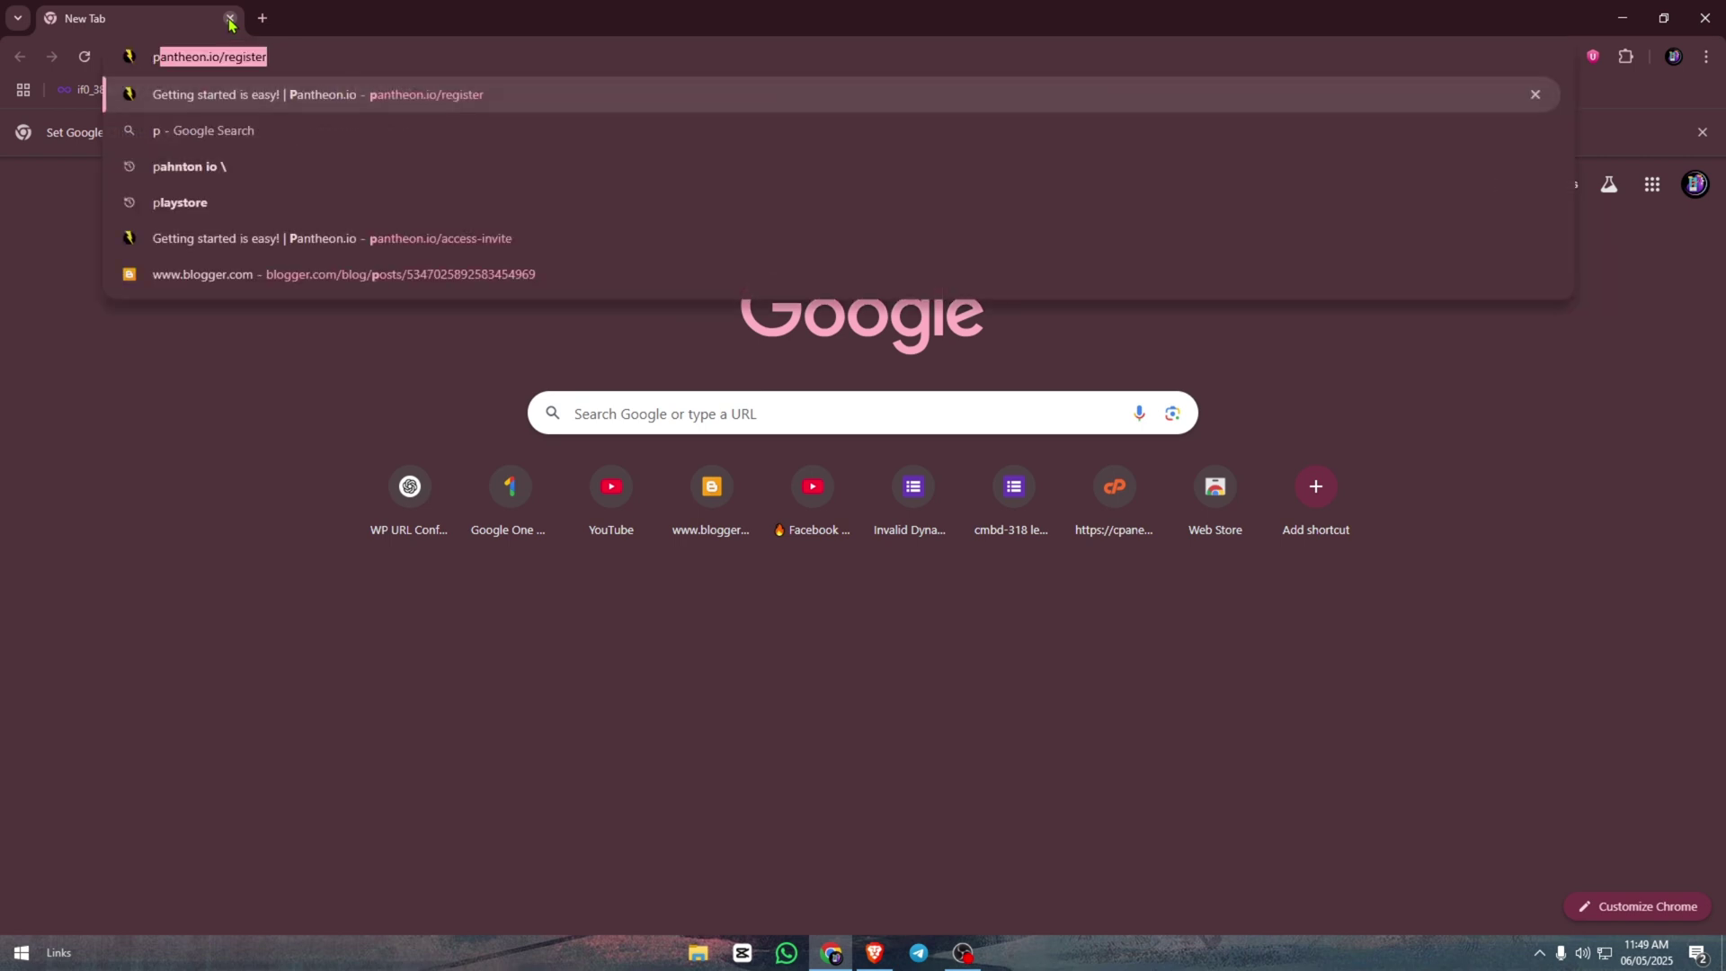
type("o")
key("Return")
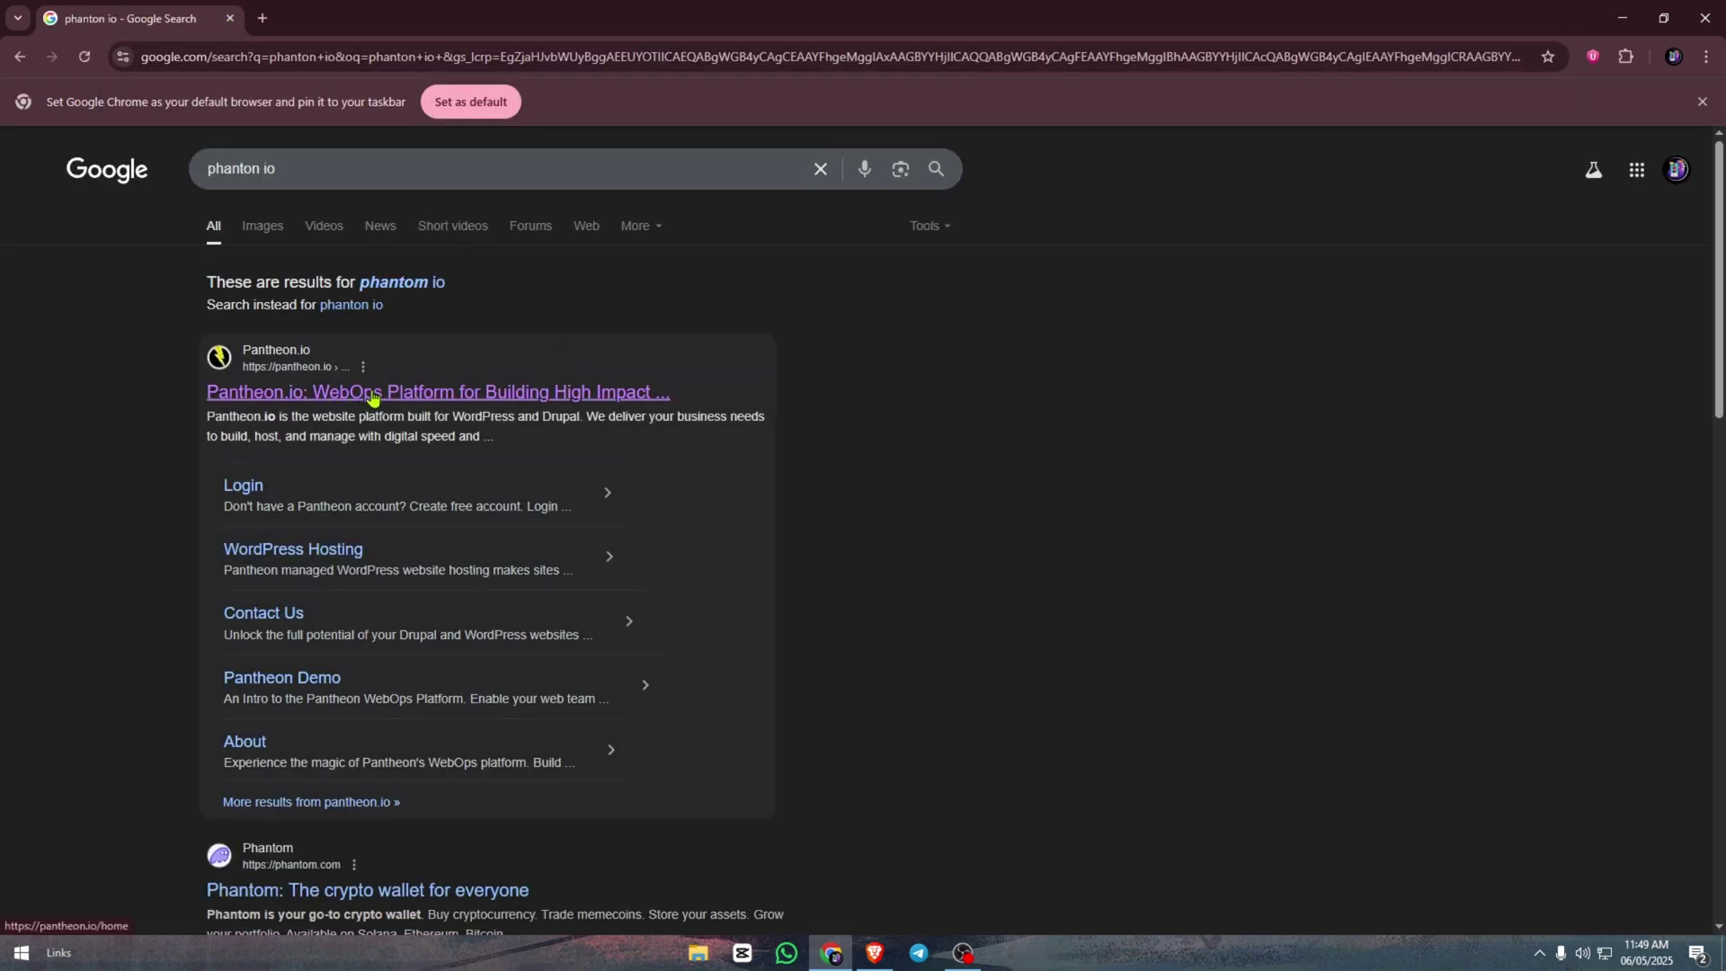
- From the Pantheon Login page, sign in with the chosen Google account
left_click(242, 488)
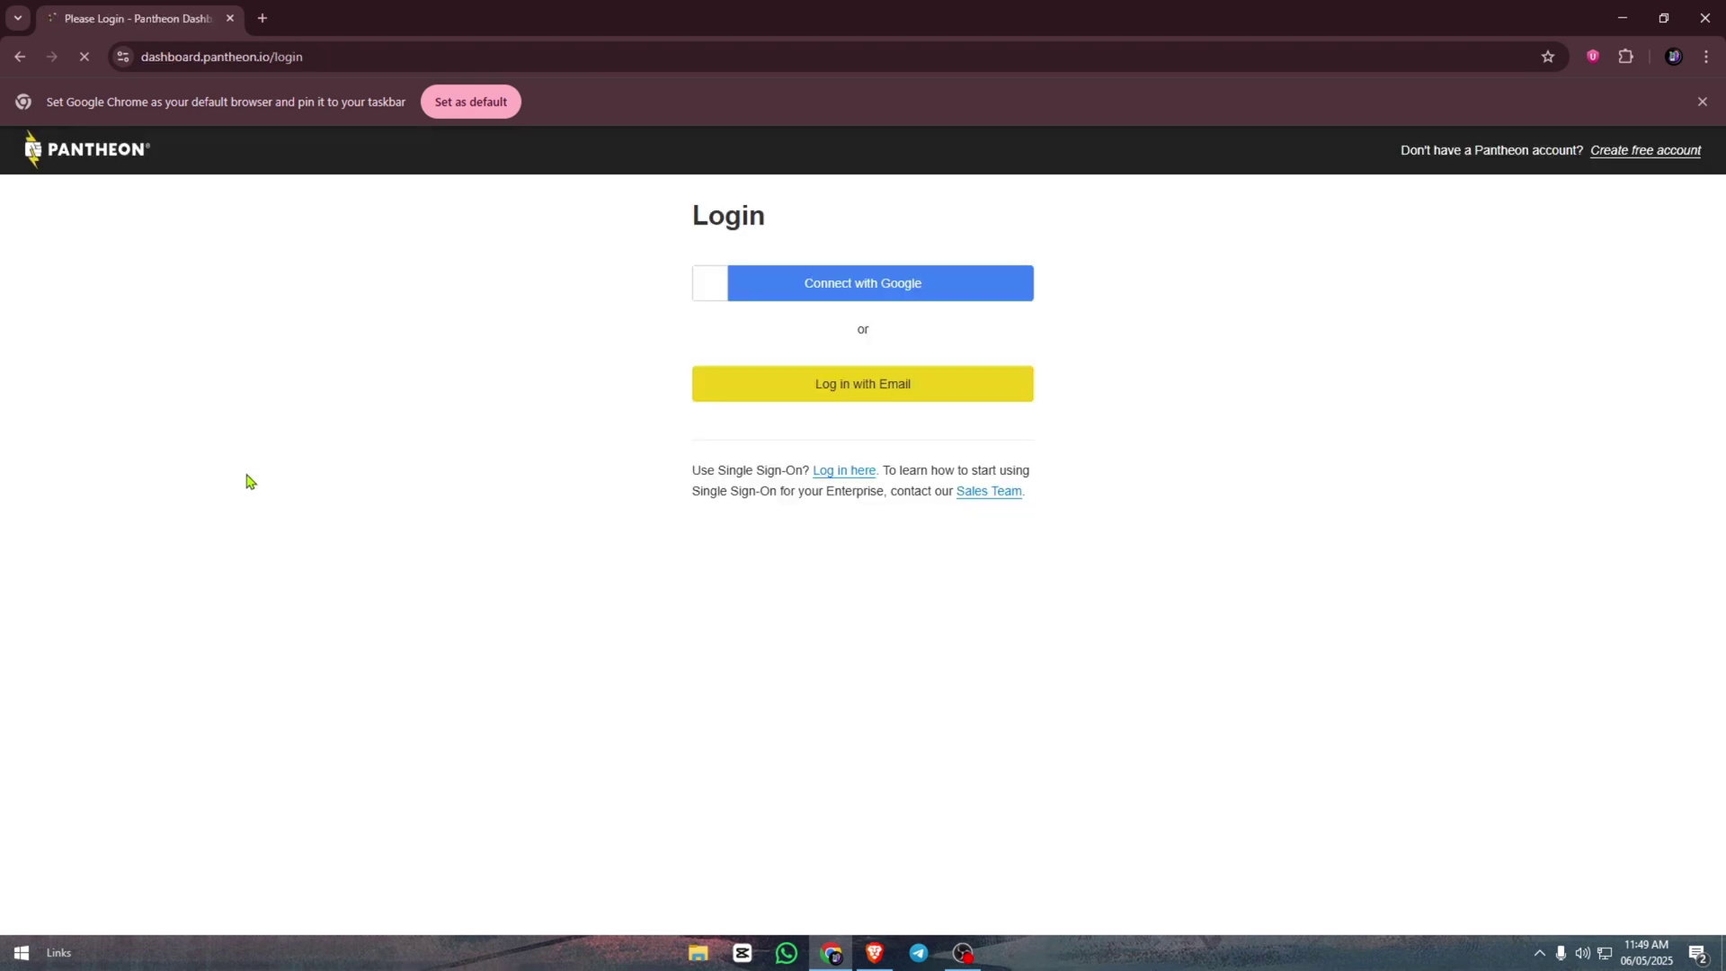
left_click(853, 295)
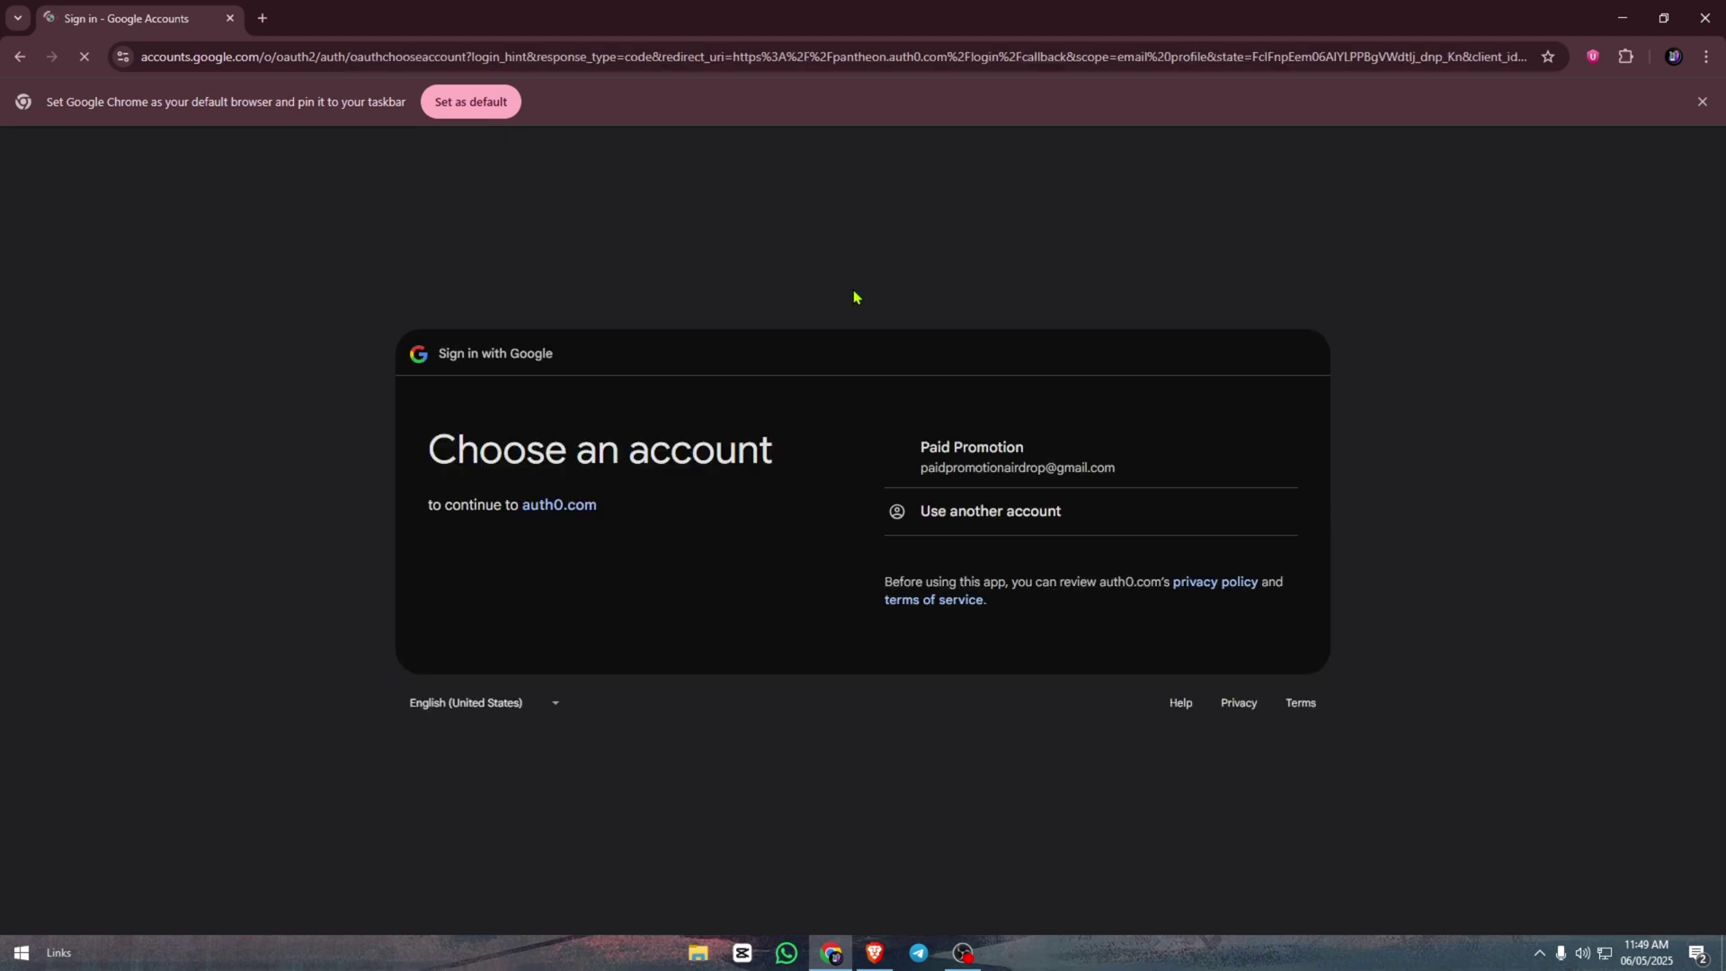
left_click(1105, 471)
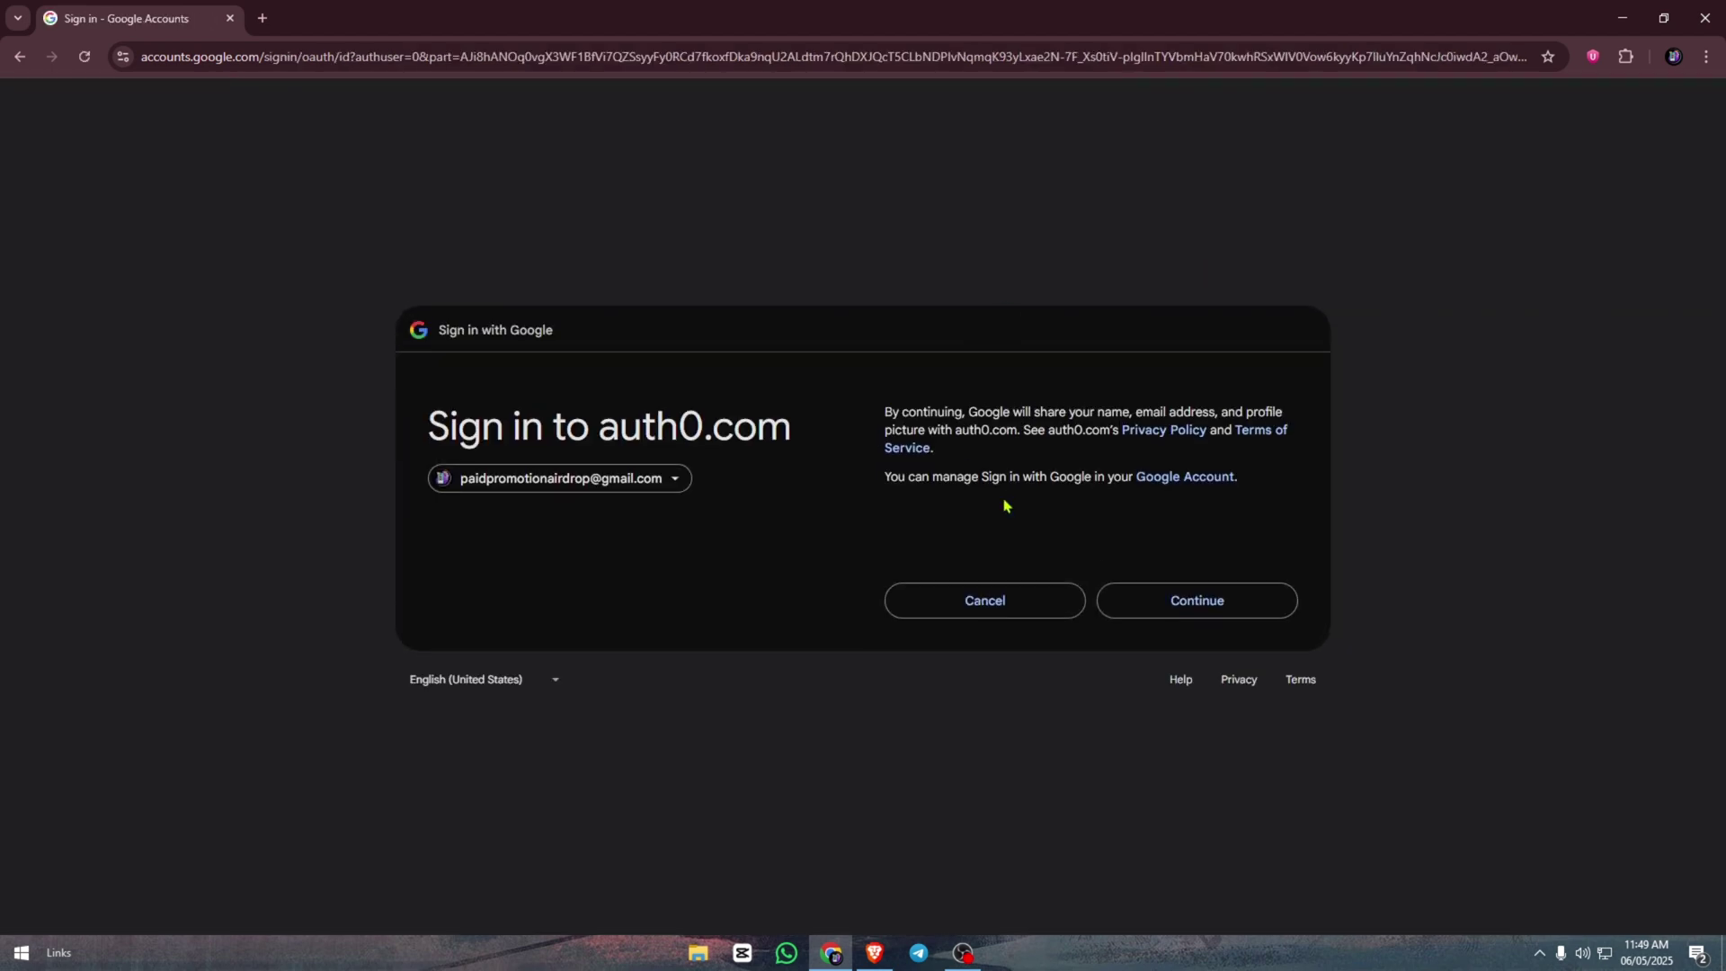
left_click(1169, 595)
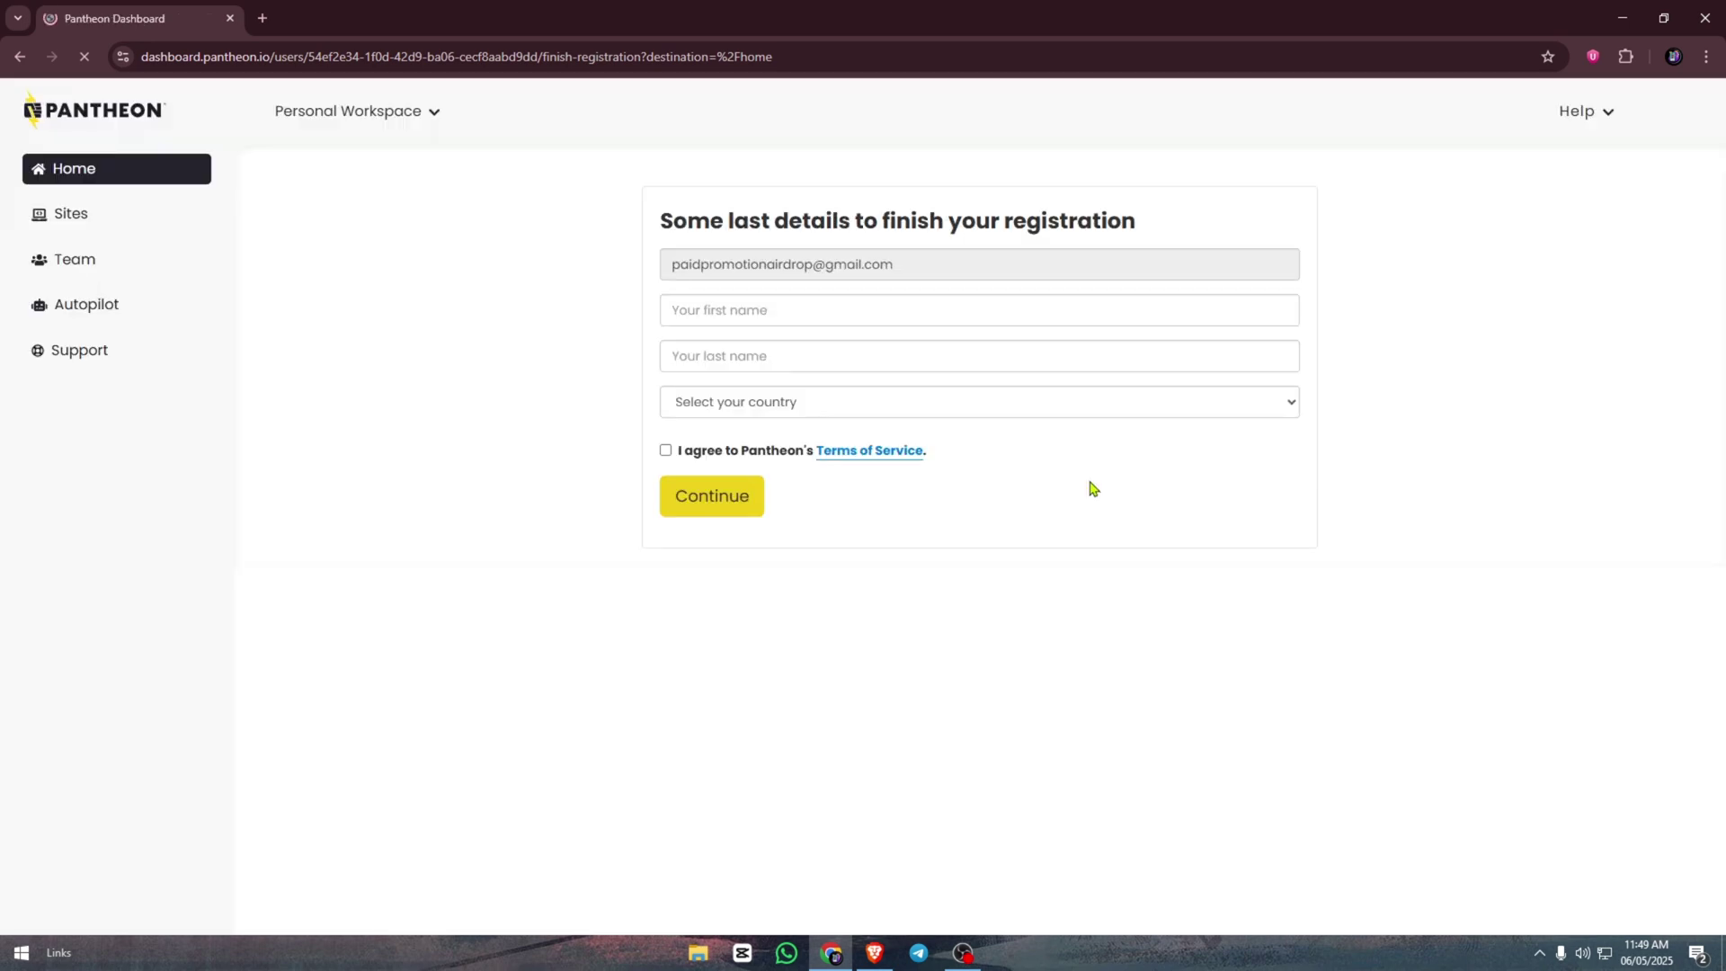
- Enter the user's first and last name in the registration form
left_click(792, 312)
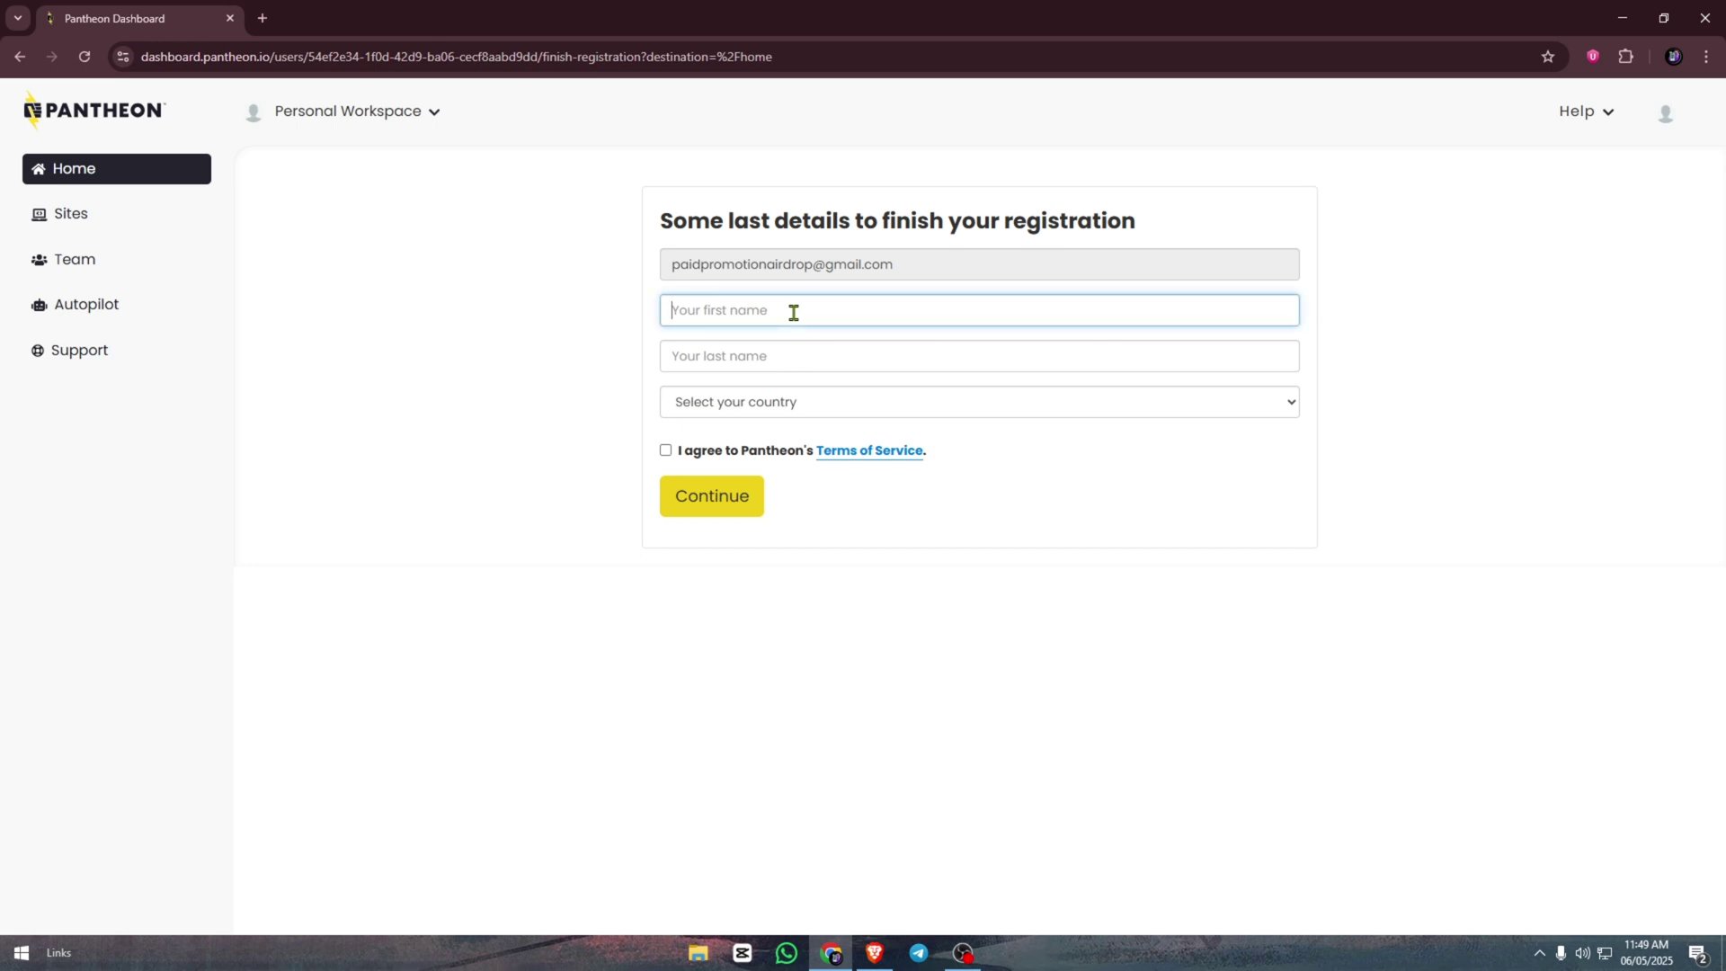
left_click(697, 352)
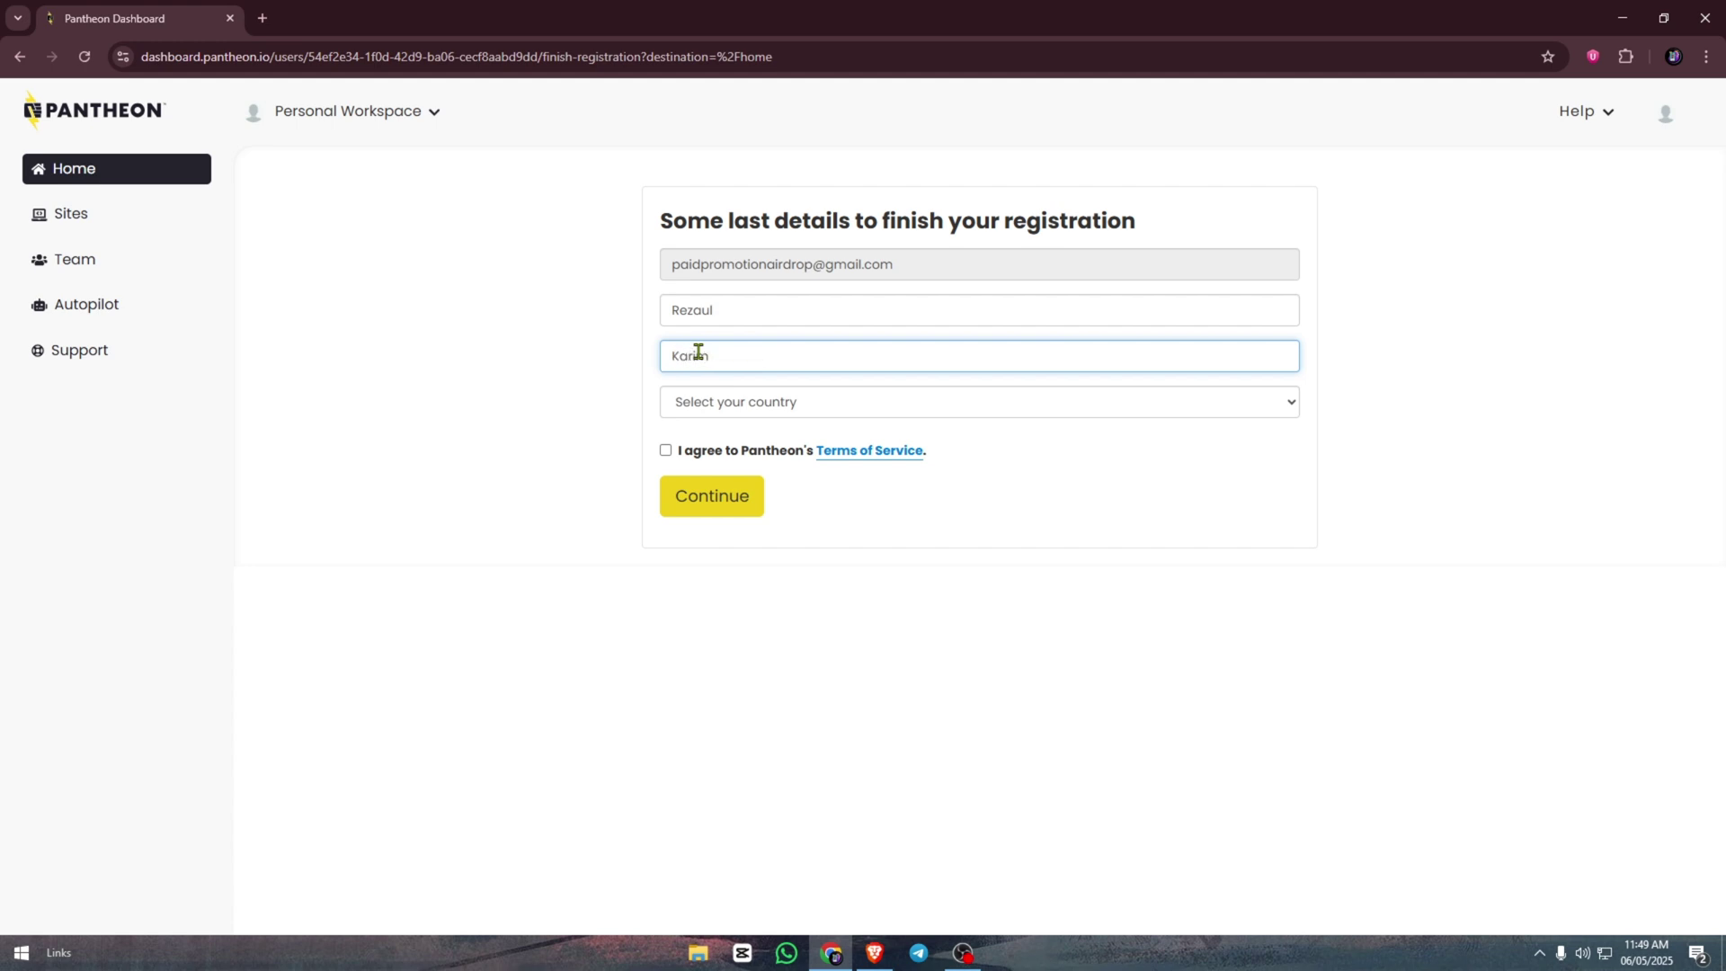
- Choose Bangladesh as country, opt in to marketing, accept the Terms of Service, and submit
left_click(747, 409)
scroll(800, 620, "down", 4)
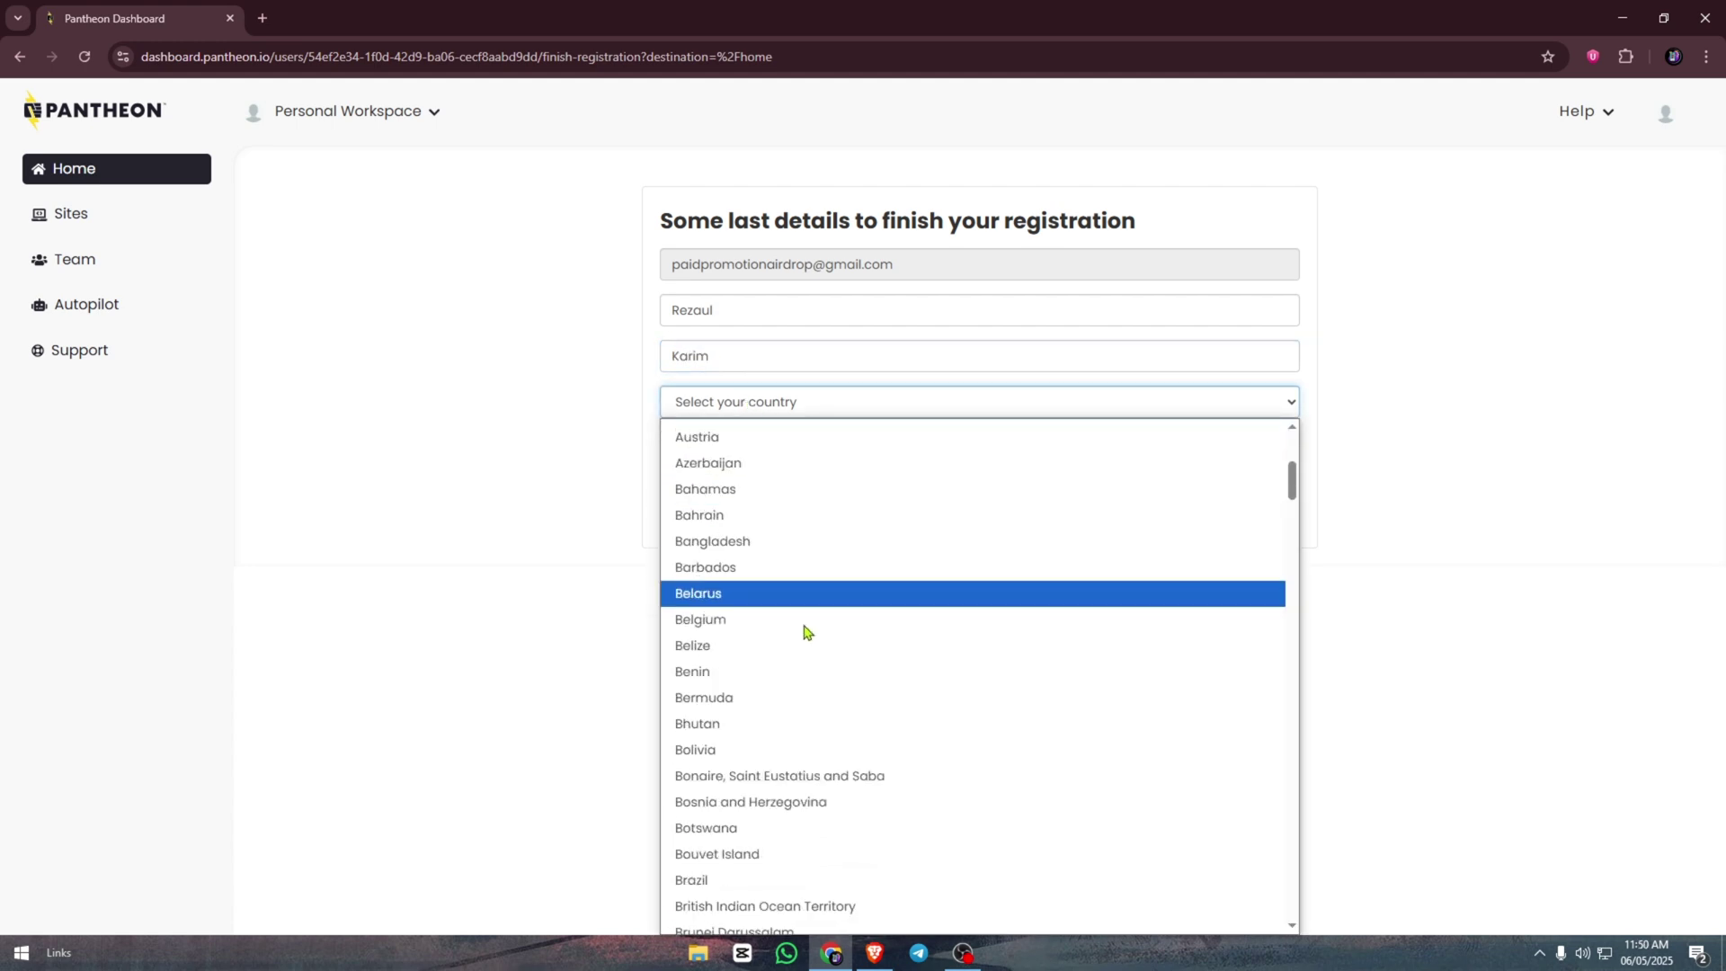
left_click(770, 540)
left_click(742, 402)
left_click(743, 402)
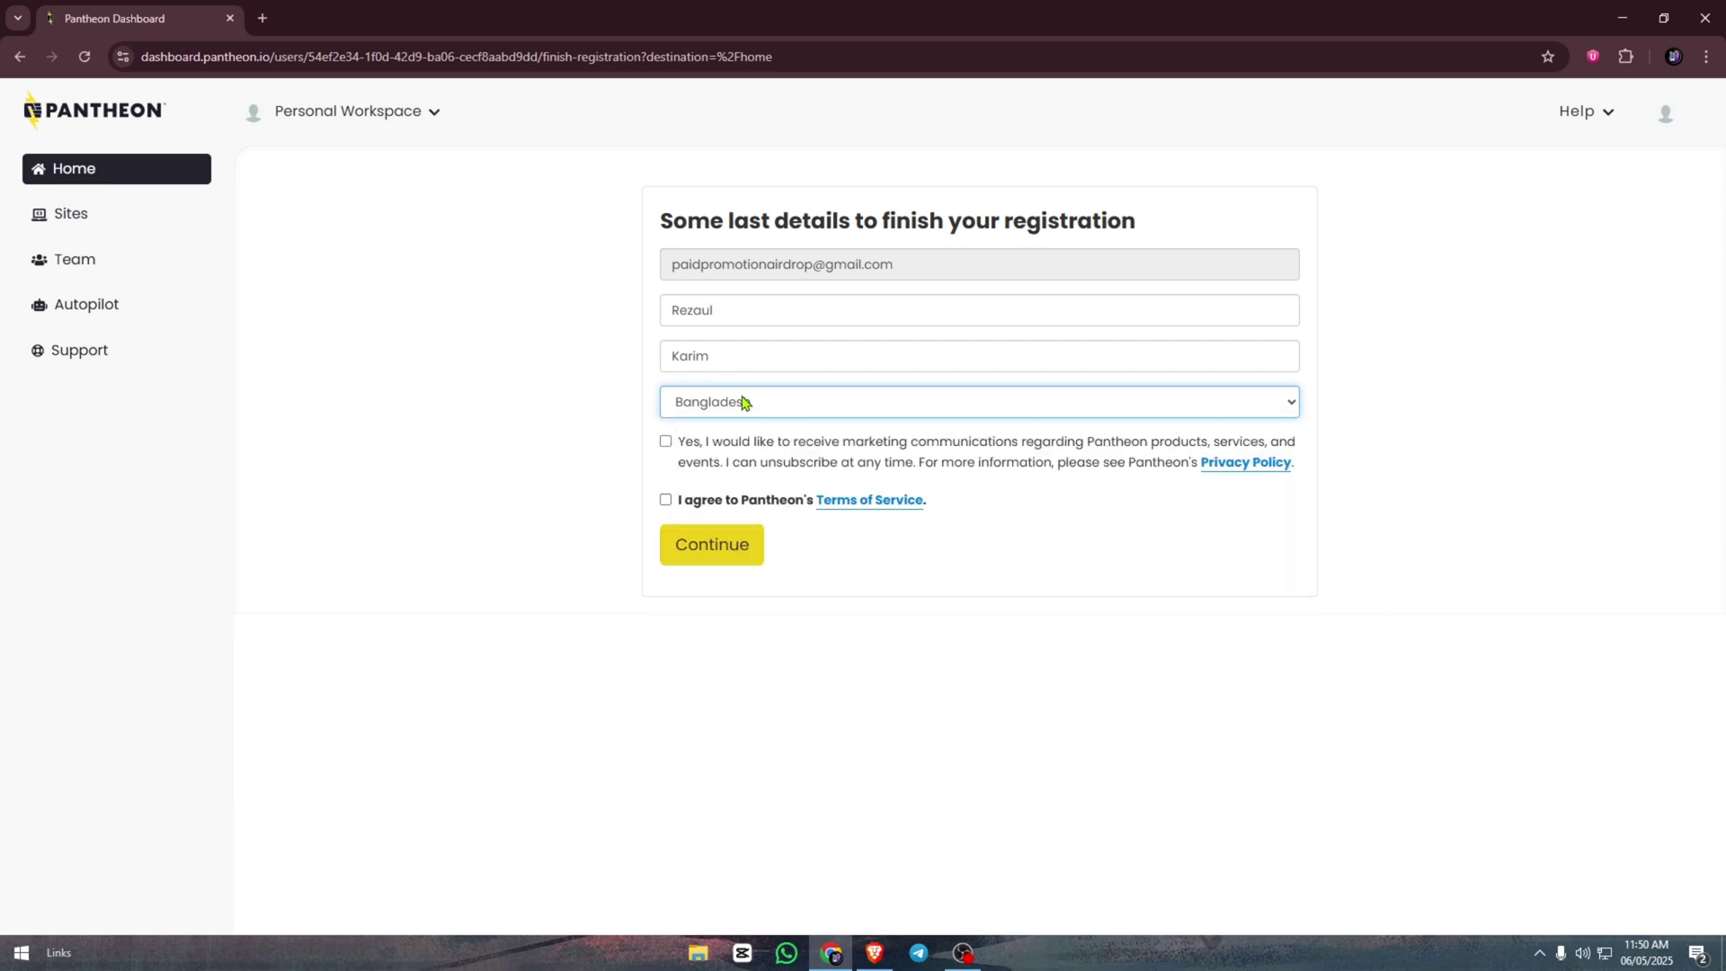
left_click(665, 441)
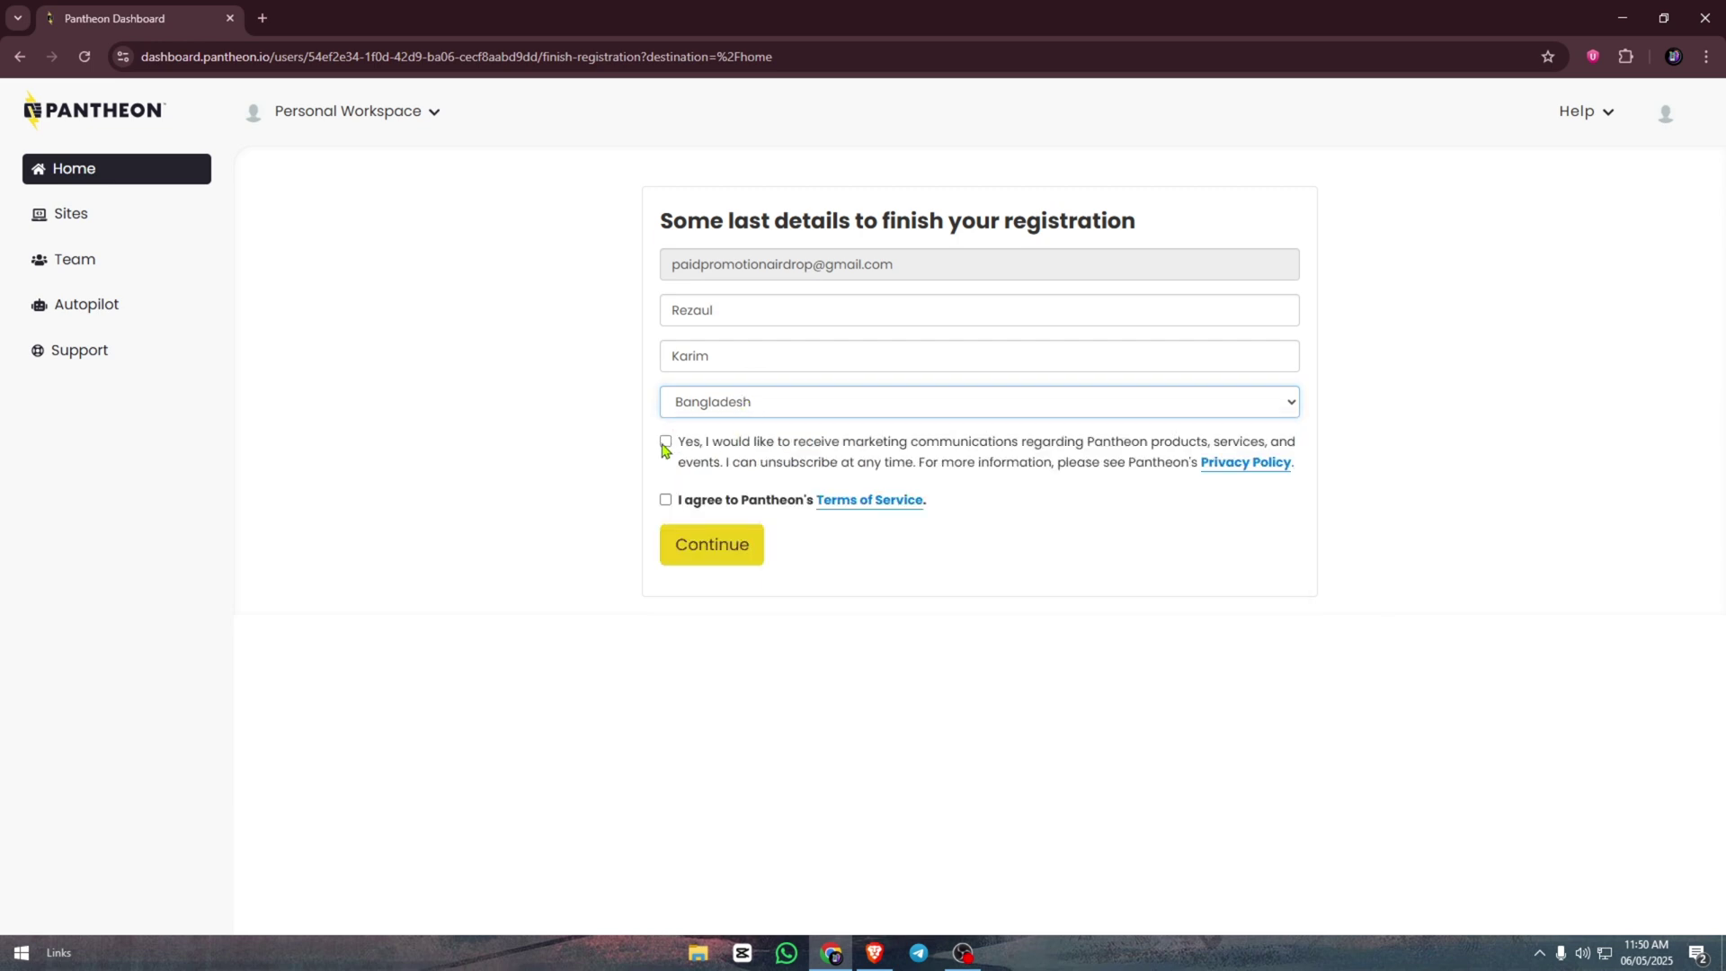
left_click(665, 500)
left_click(705, 542)
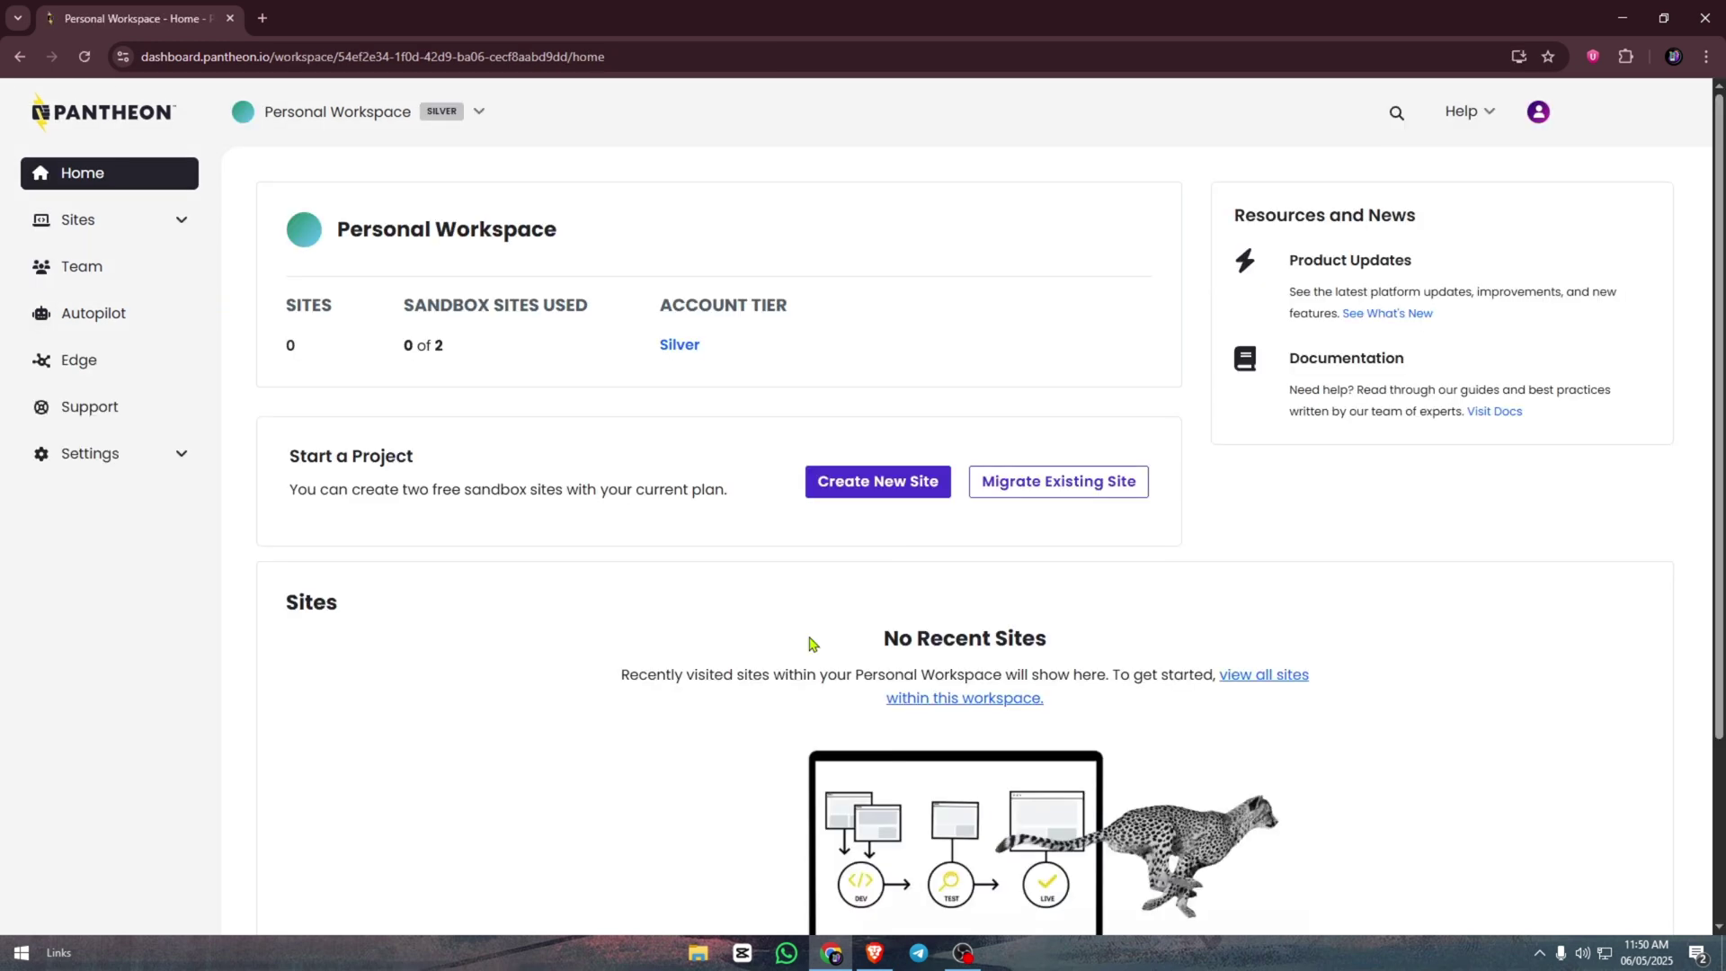
- Start a new Pantheon site and choose WordPress as its type
left_click(876, 493)
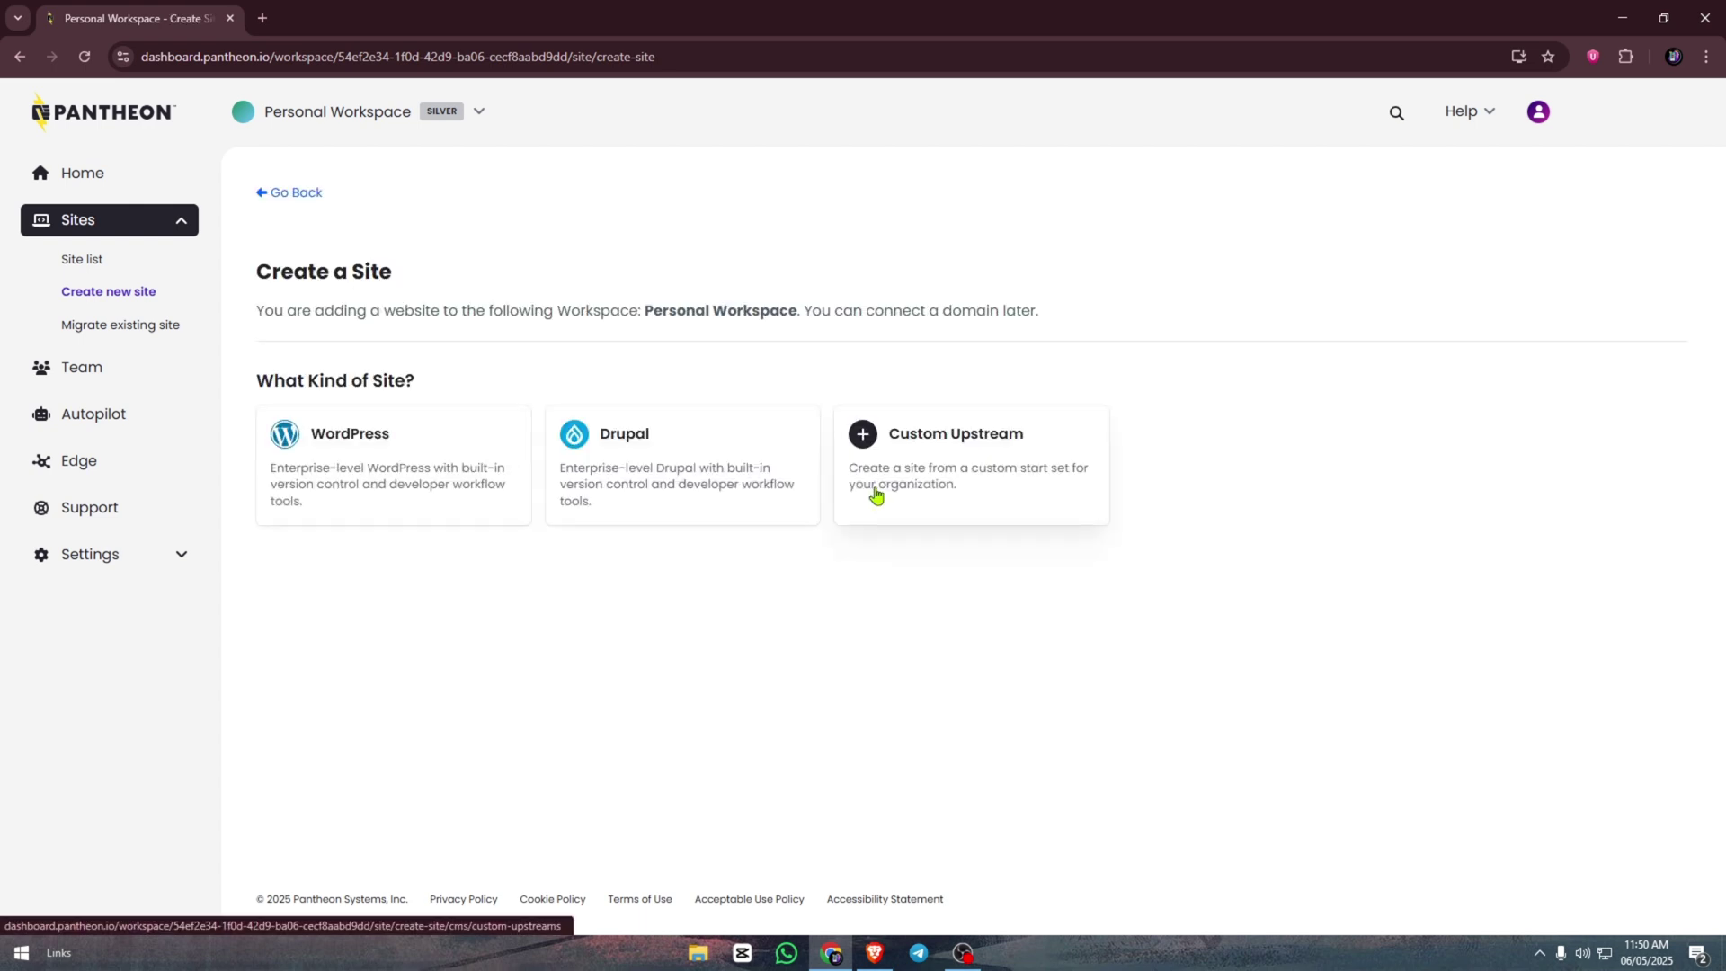
left_click(397, 482)
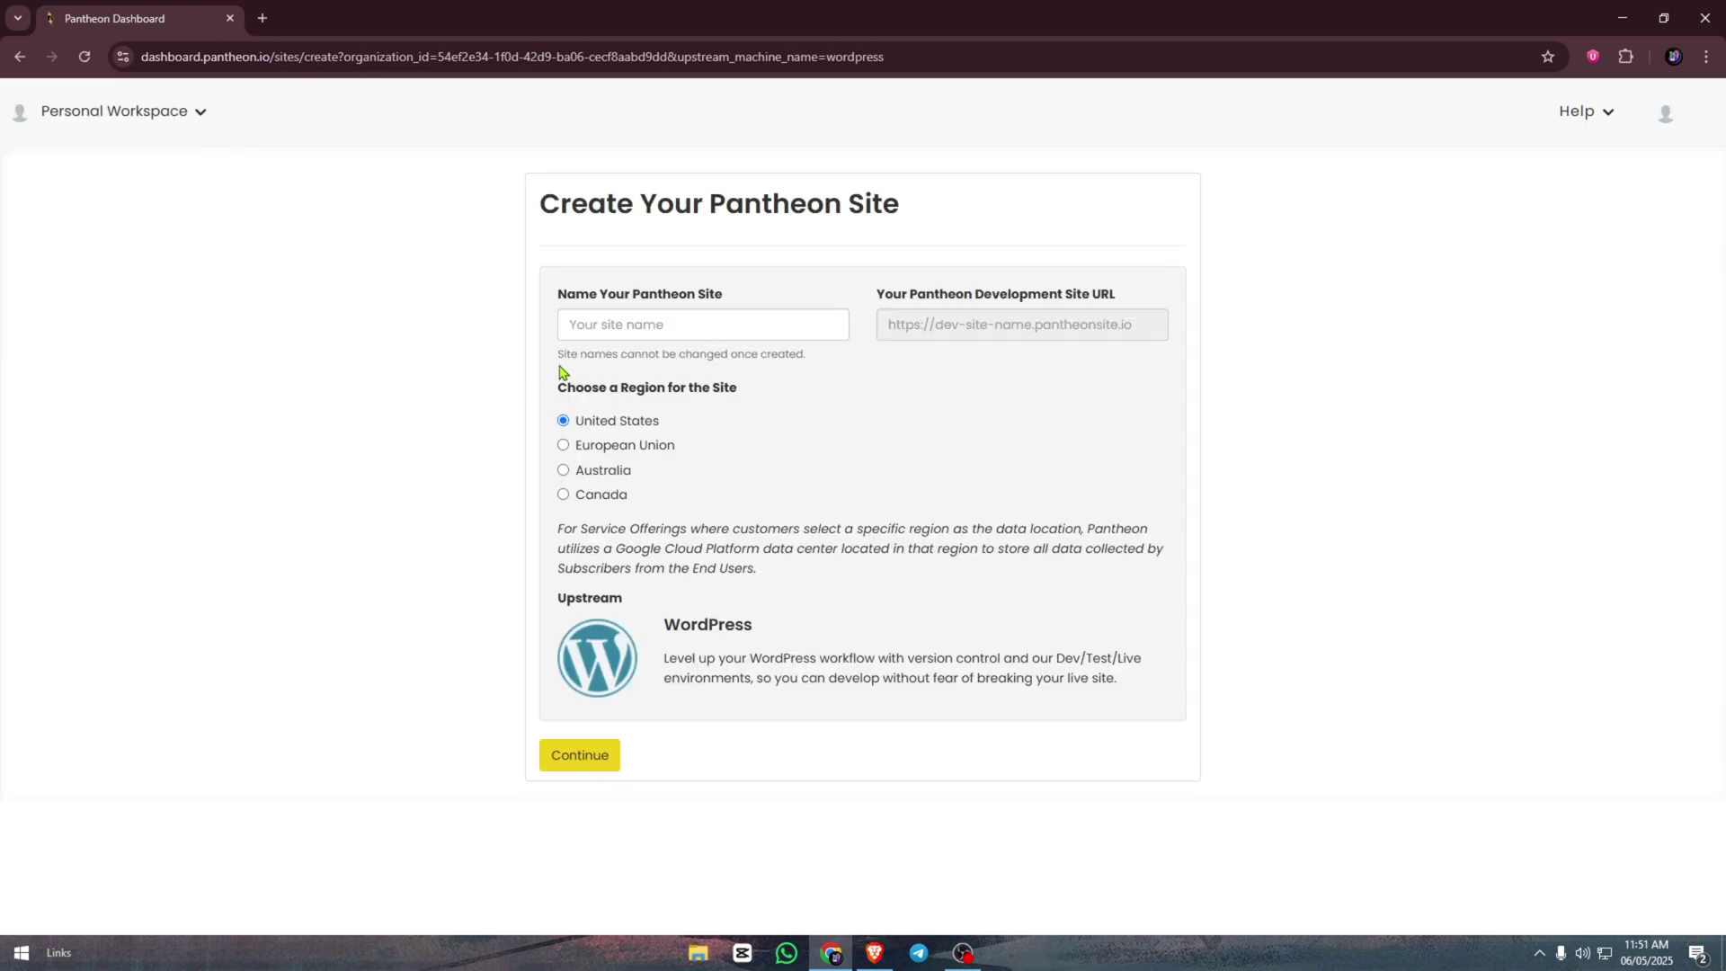
- Enter a site name and submit the Create Your Pantheon Site form
left_click(653, 326)
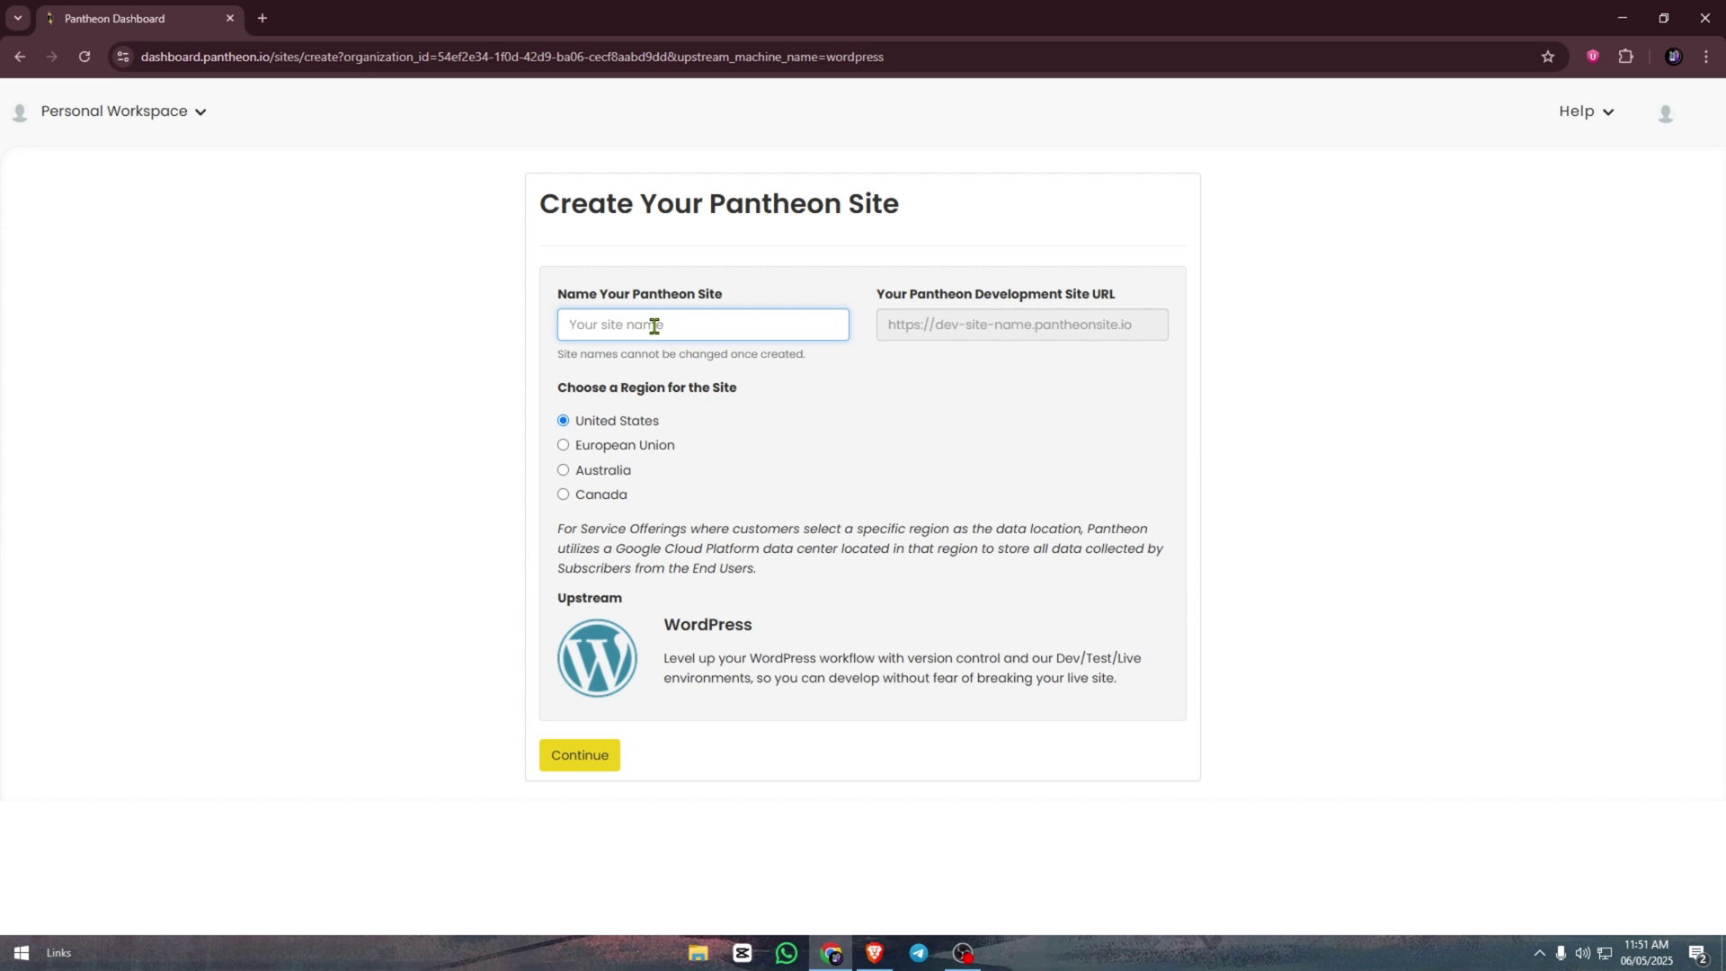
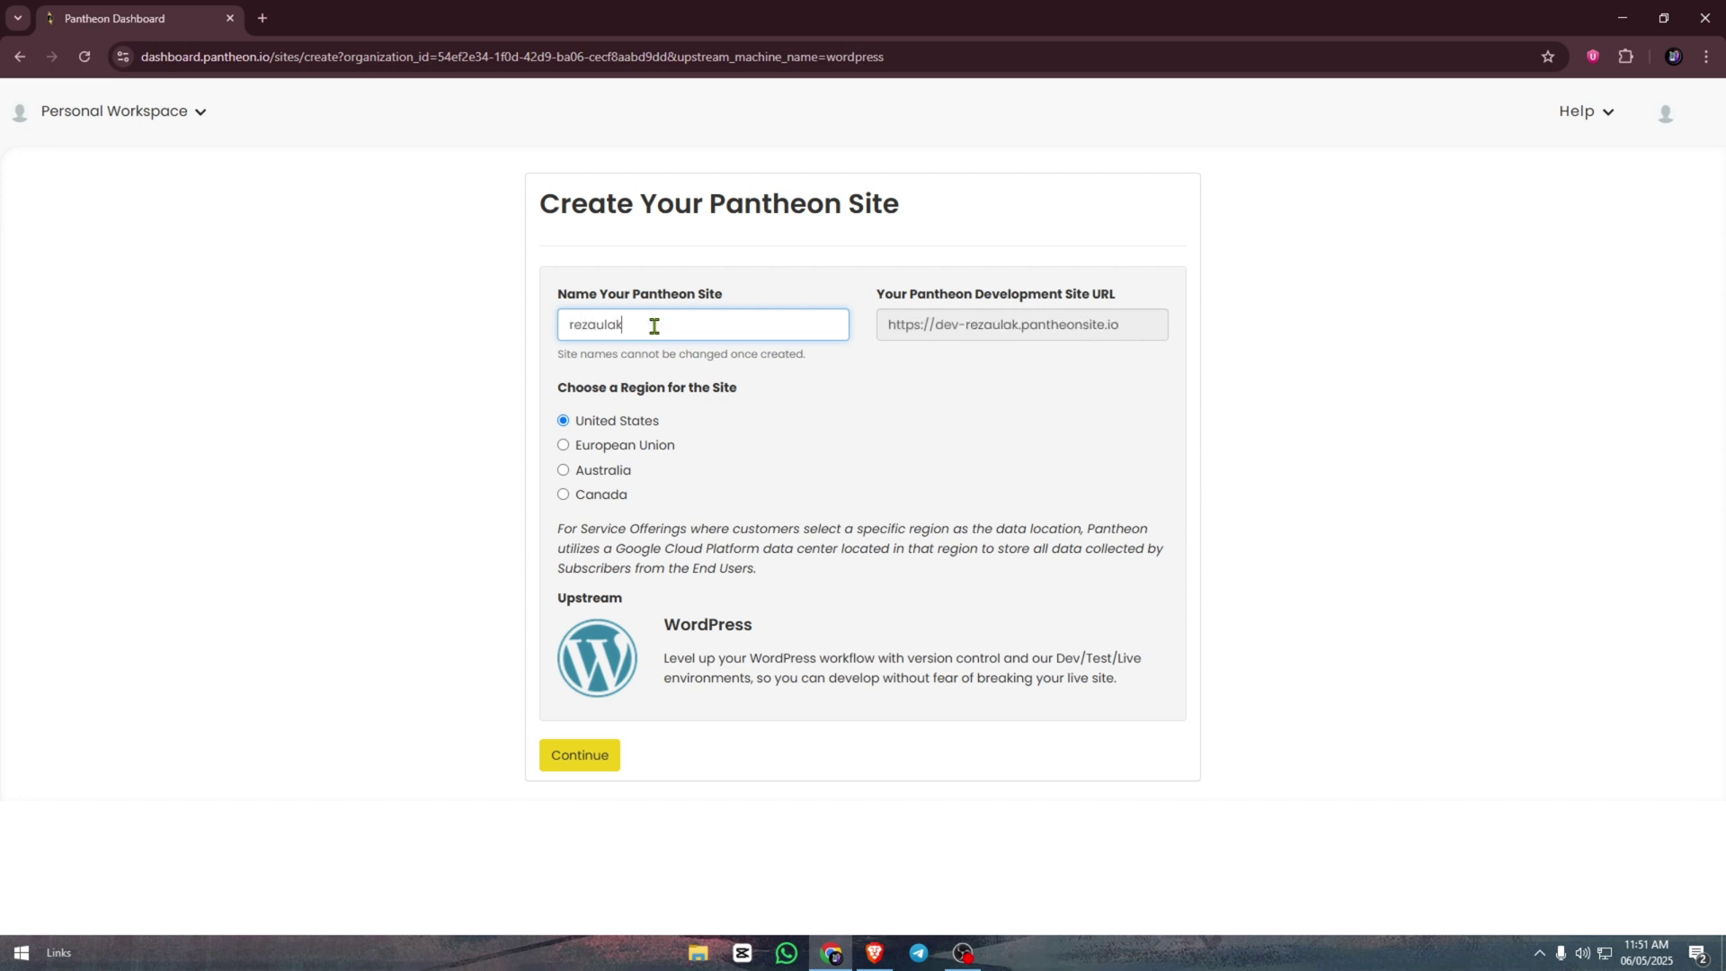
left_click(625, 325)
left_click(580, 755)
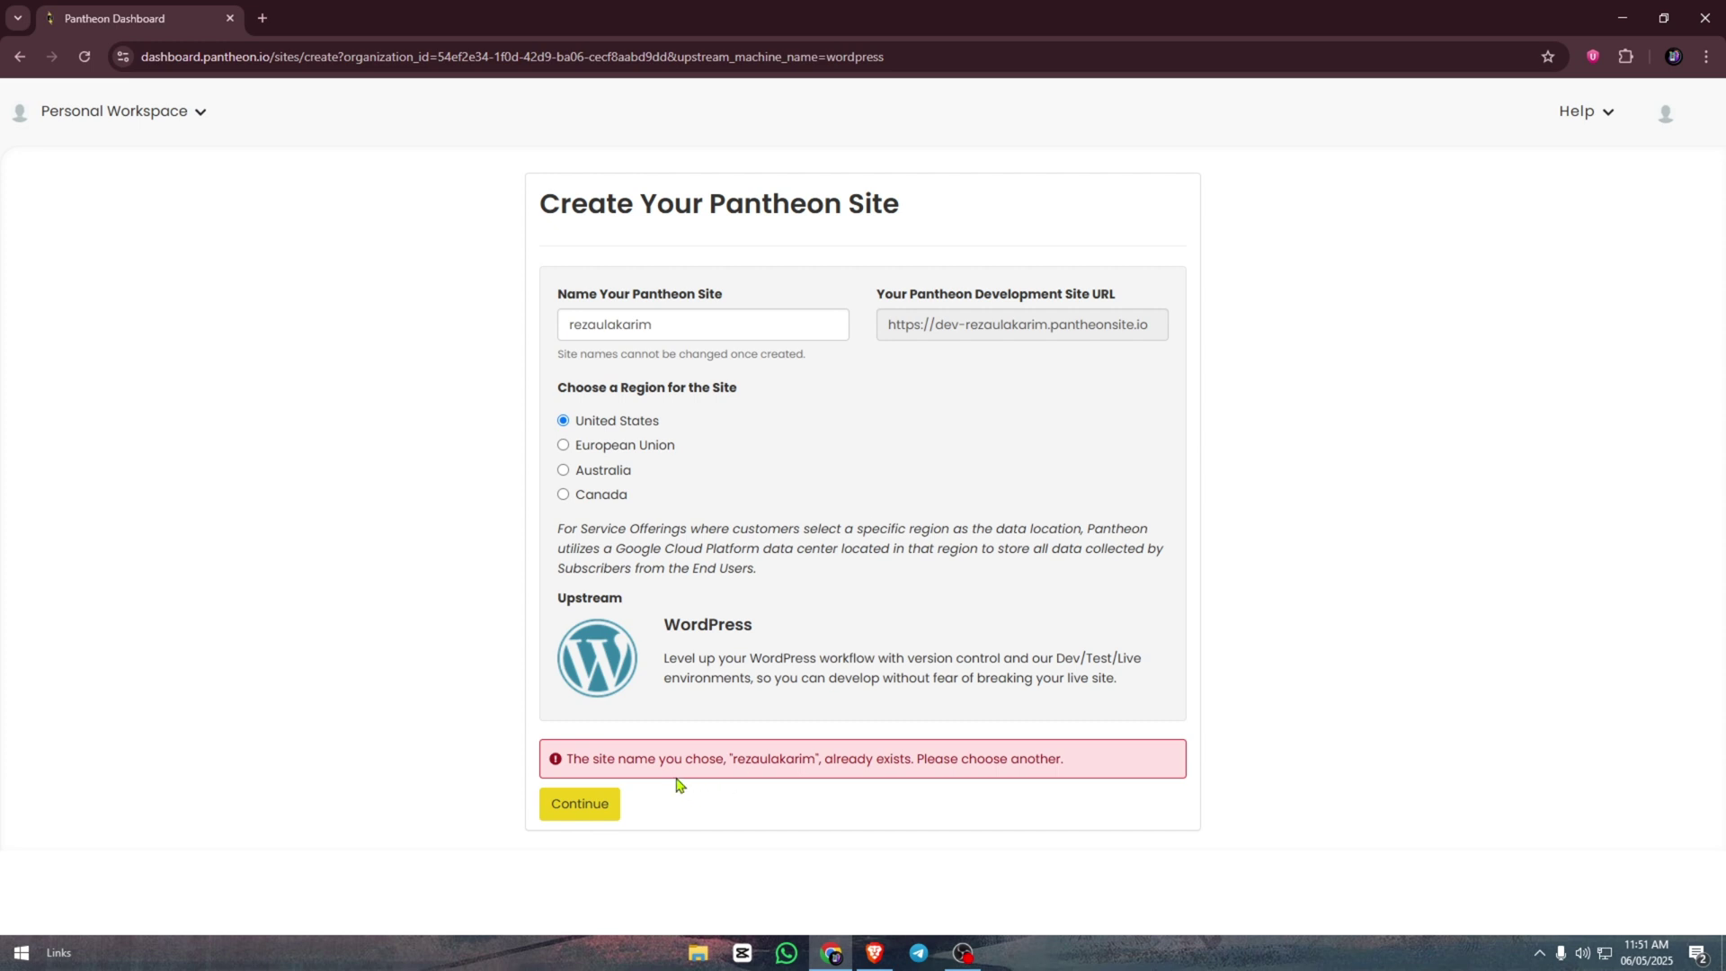
- After the 'already exists' error, change the end of the site name and resubmit
left_click_drag(817, 763, 980, 763)
left_click(998, 763)
left_click(681, 331)
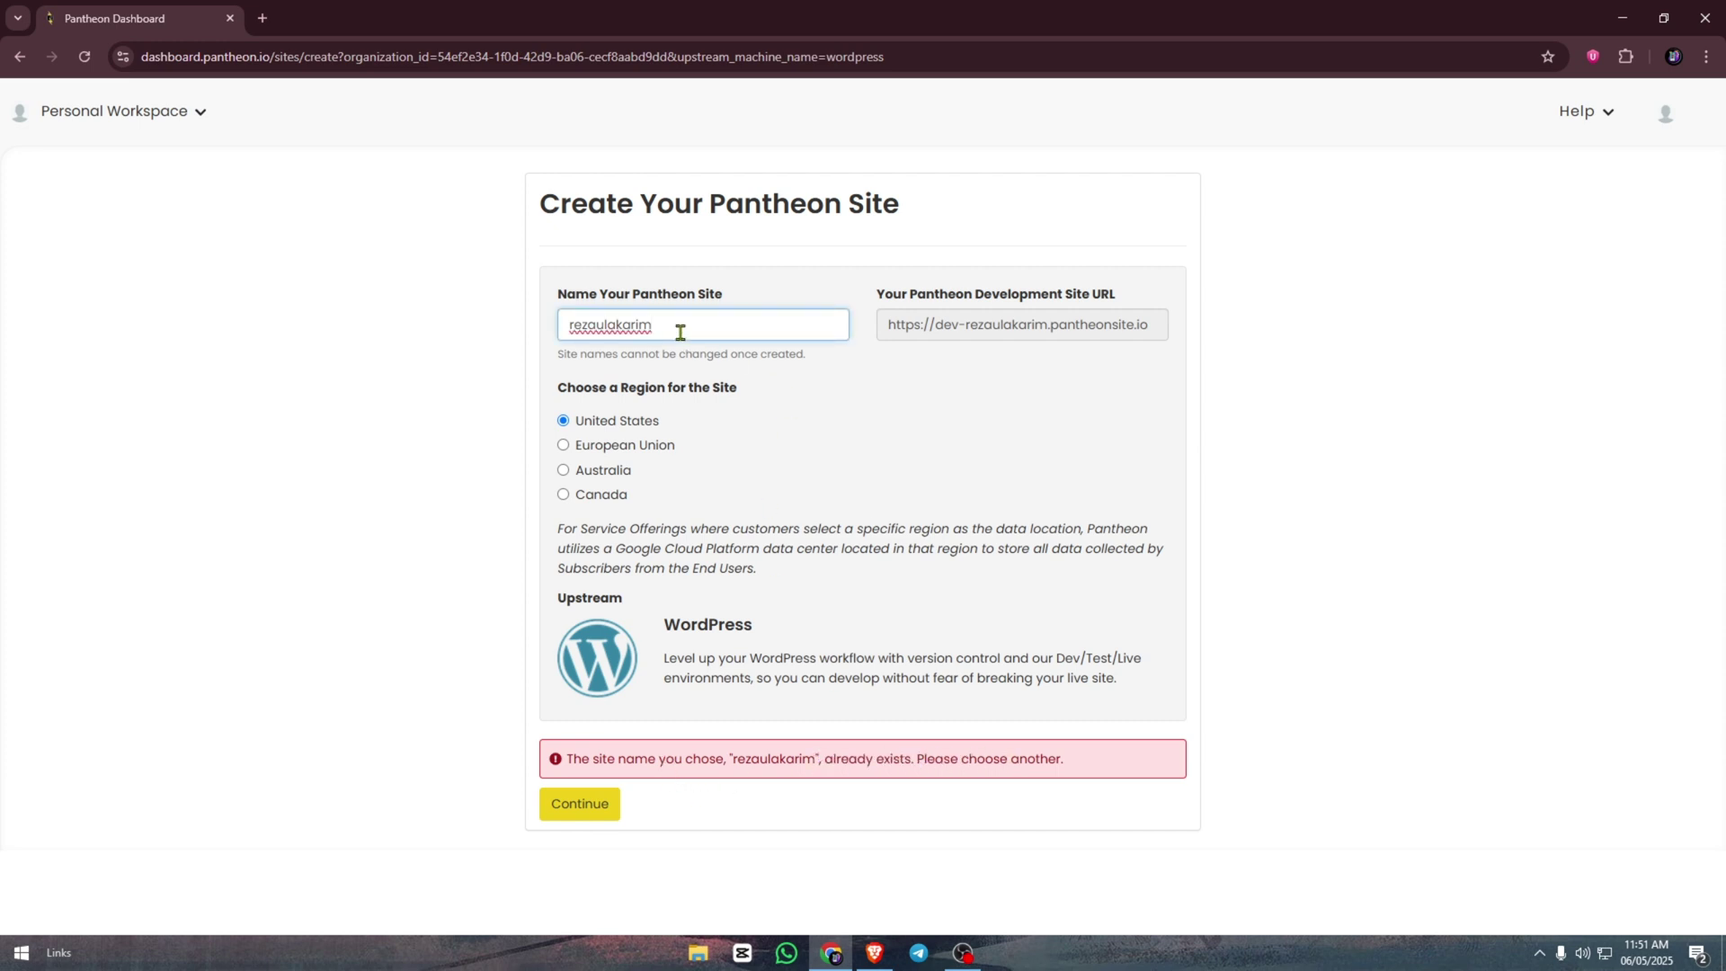
left_click_drag(672, 332, 635, 329)
type("re")
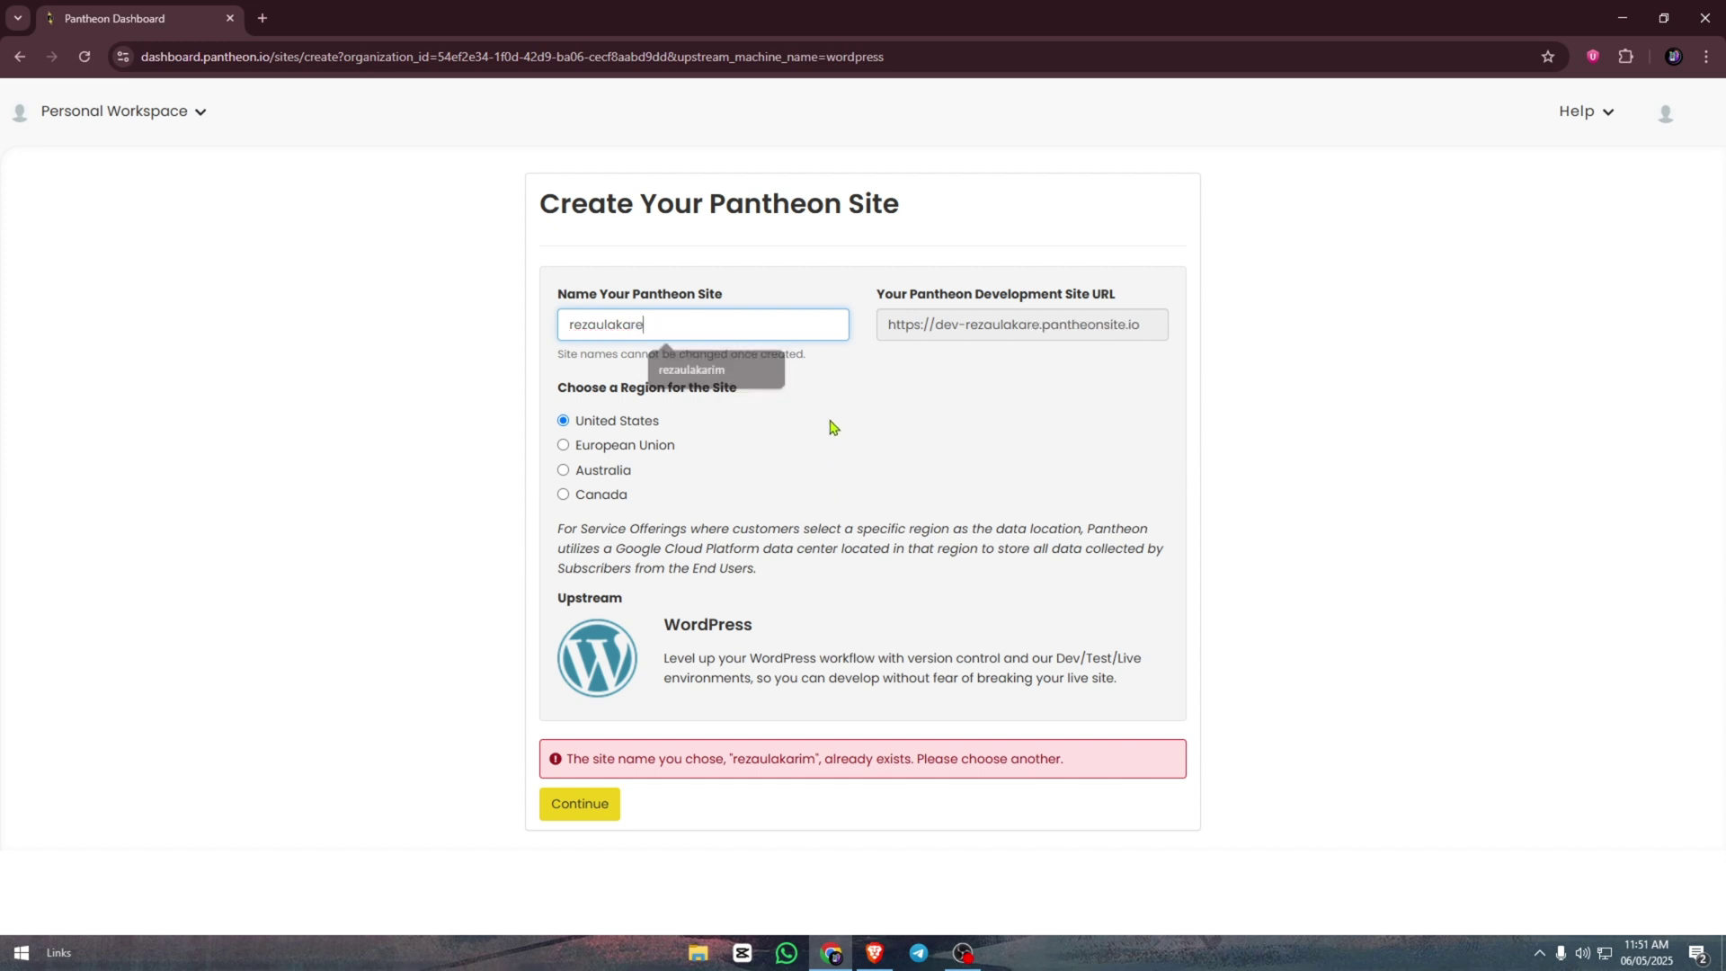
type("em")
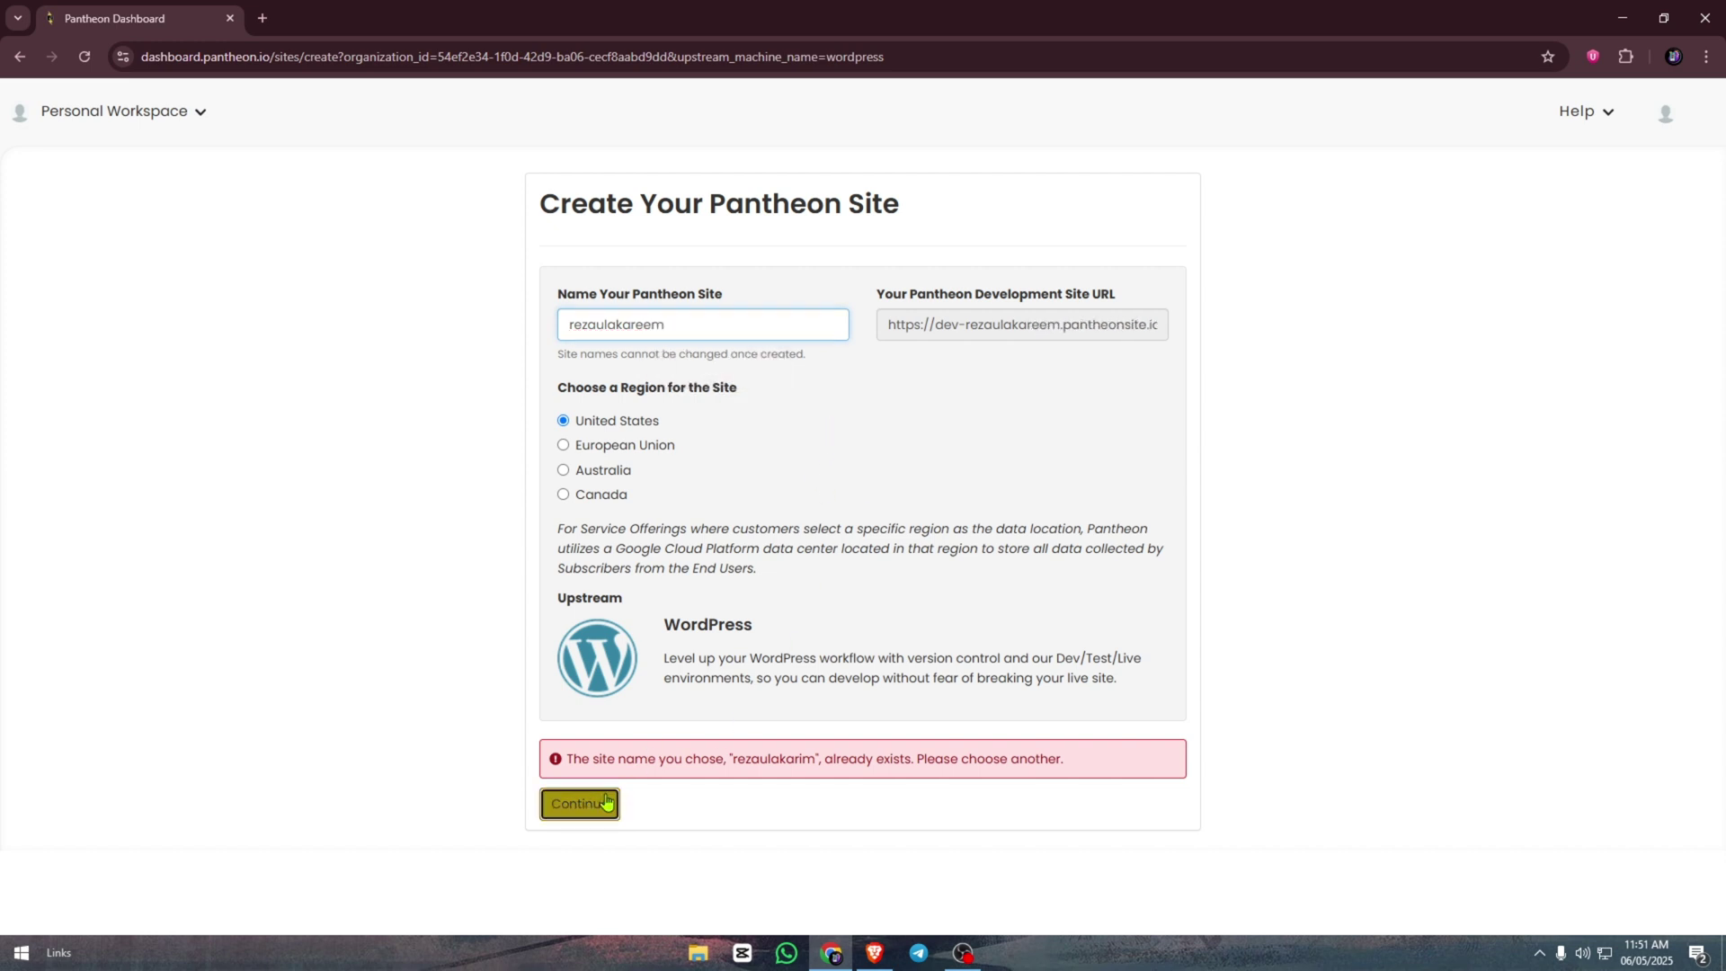
left_click(602, 805)
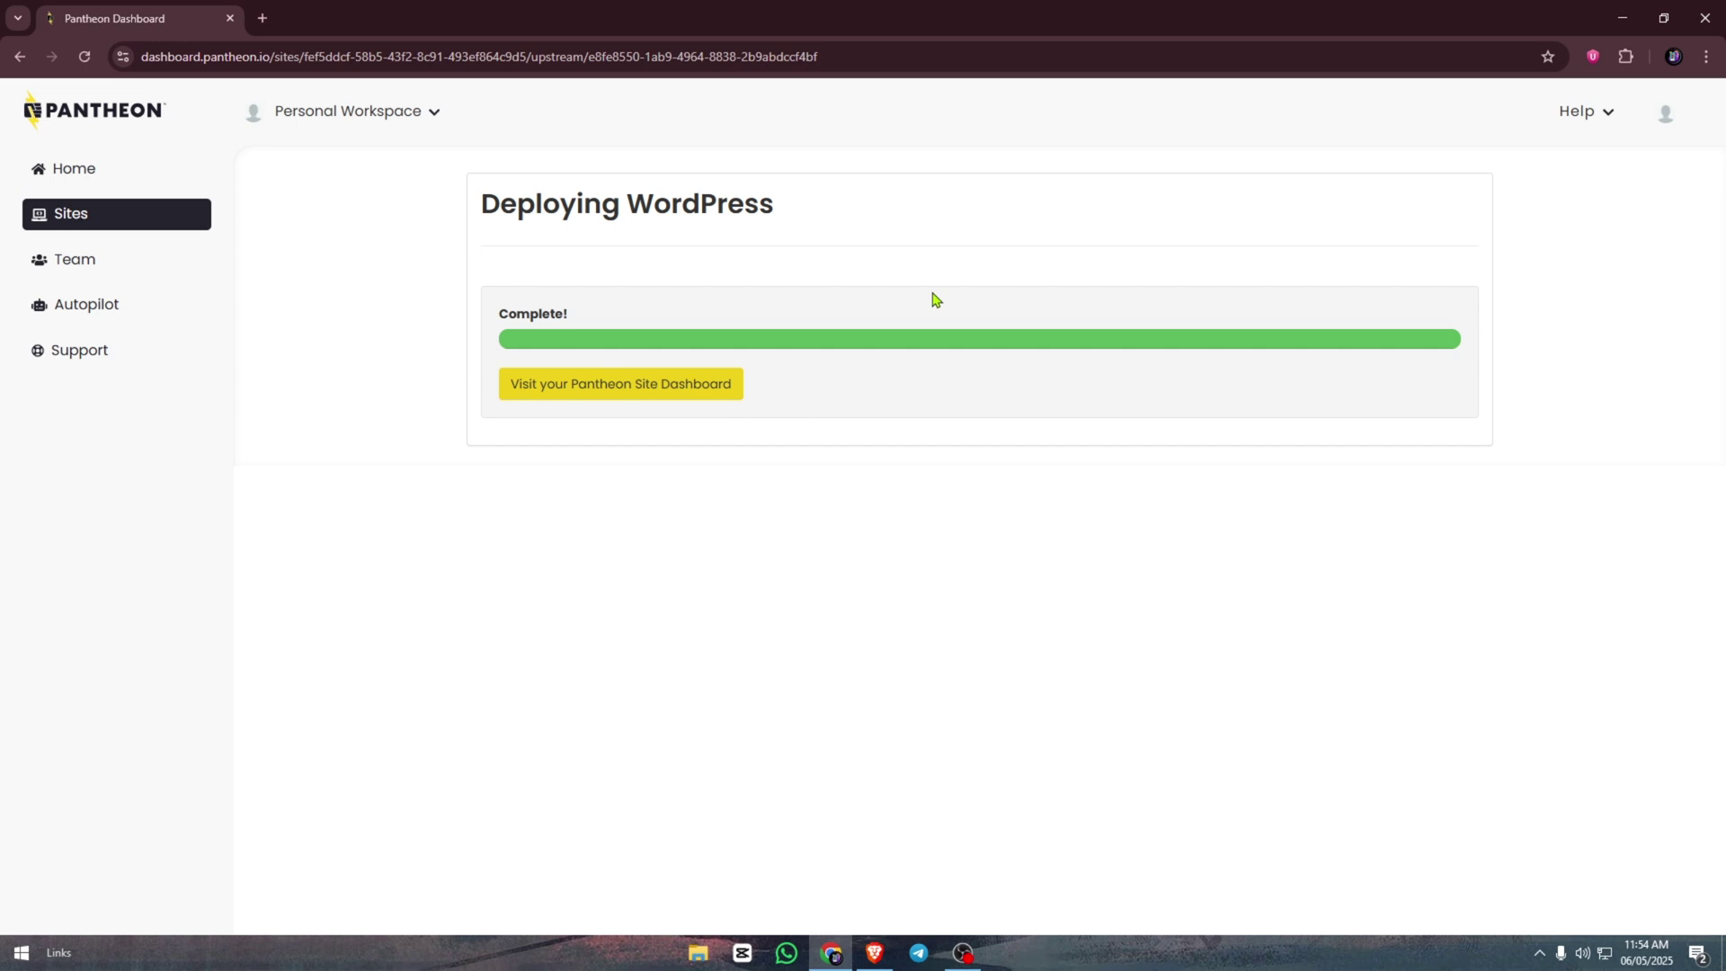
- Go to the new site's Pantheon dashboard to see its Dev environment
left_click(670, 399)
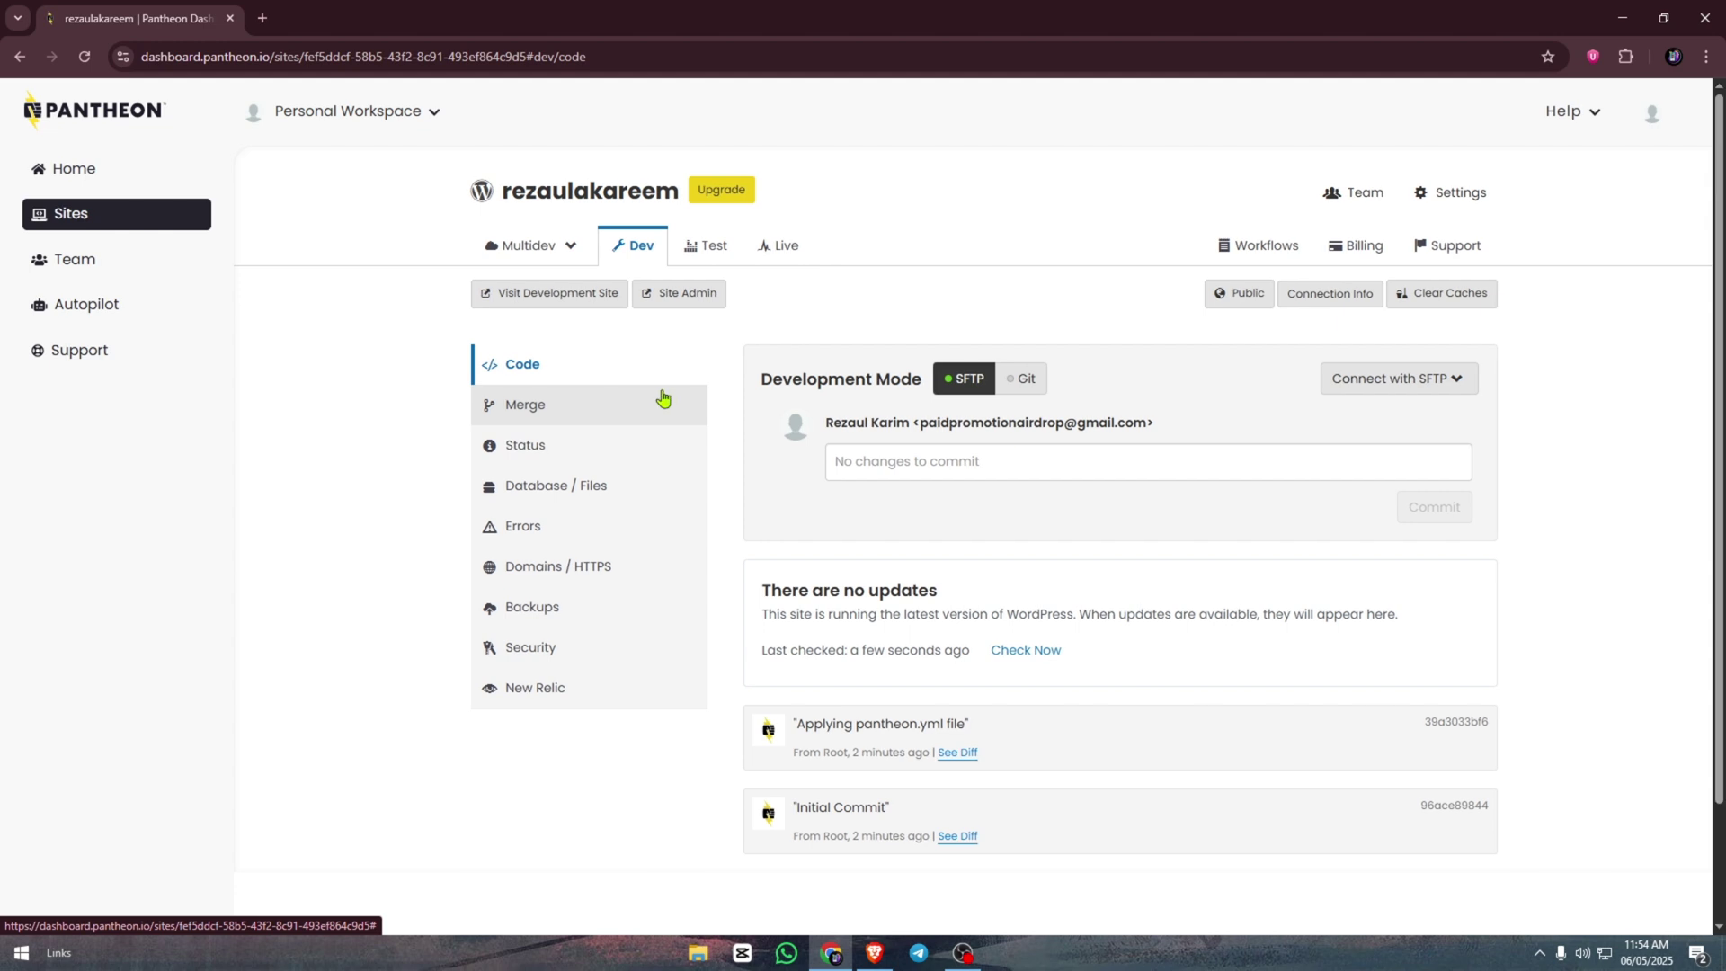
- Open the Dev site's WordPress admin past the sandbox notice, keeping English as the language
left_click(690, 295)
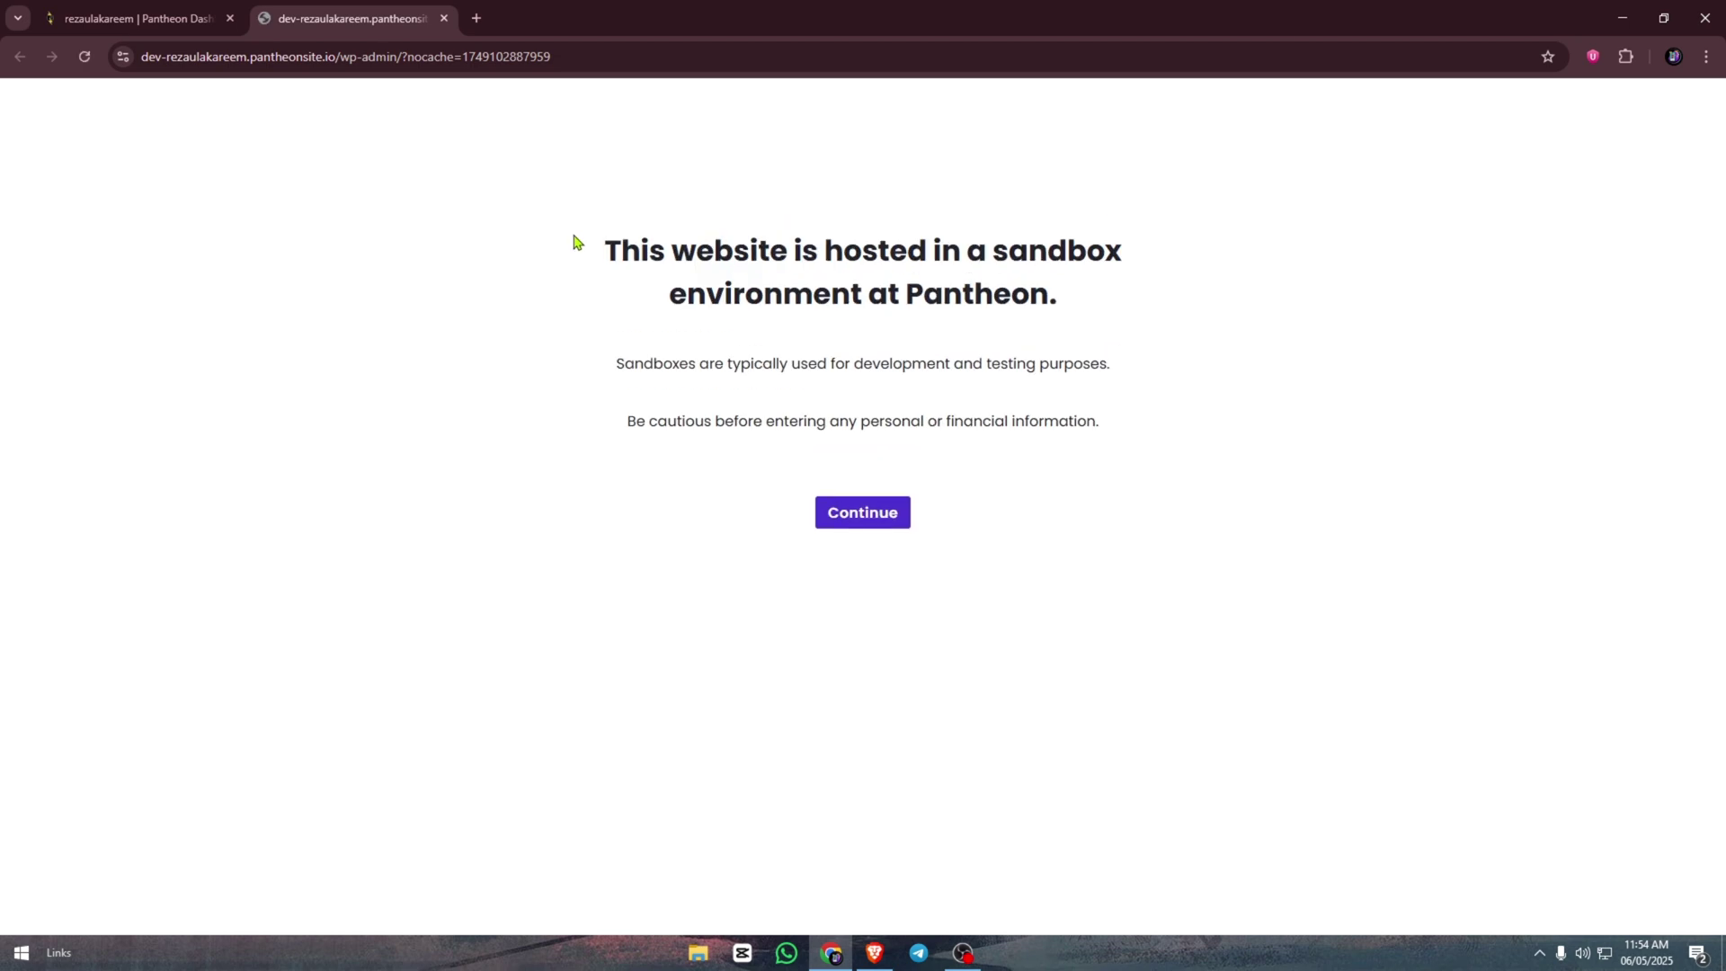
left_click(875, 526)
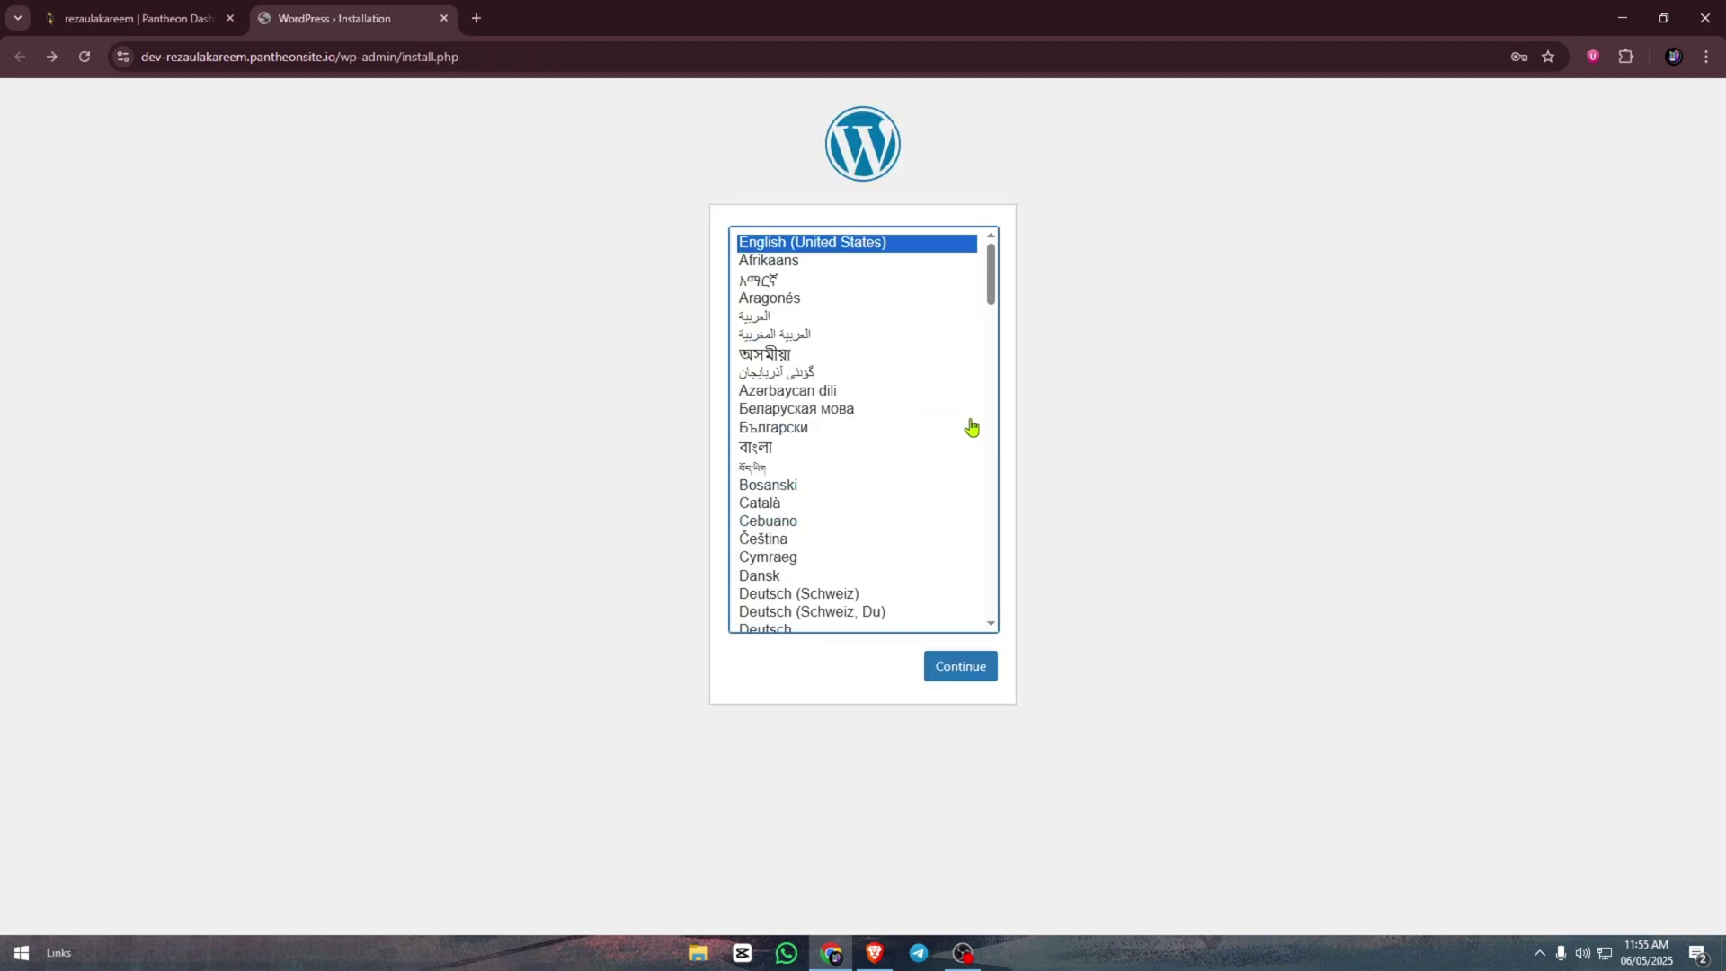
left_click(963, 676)
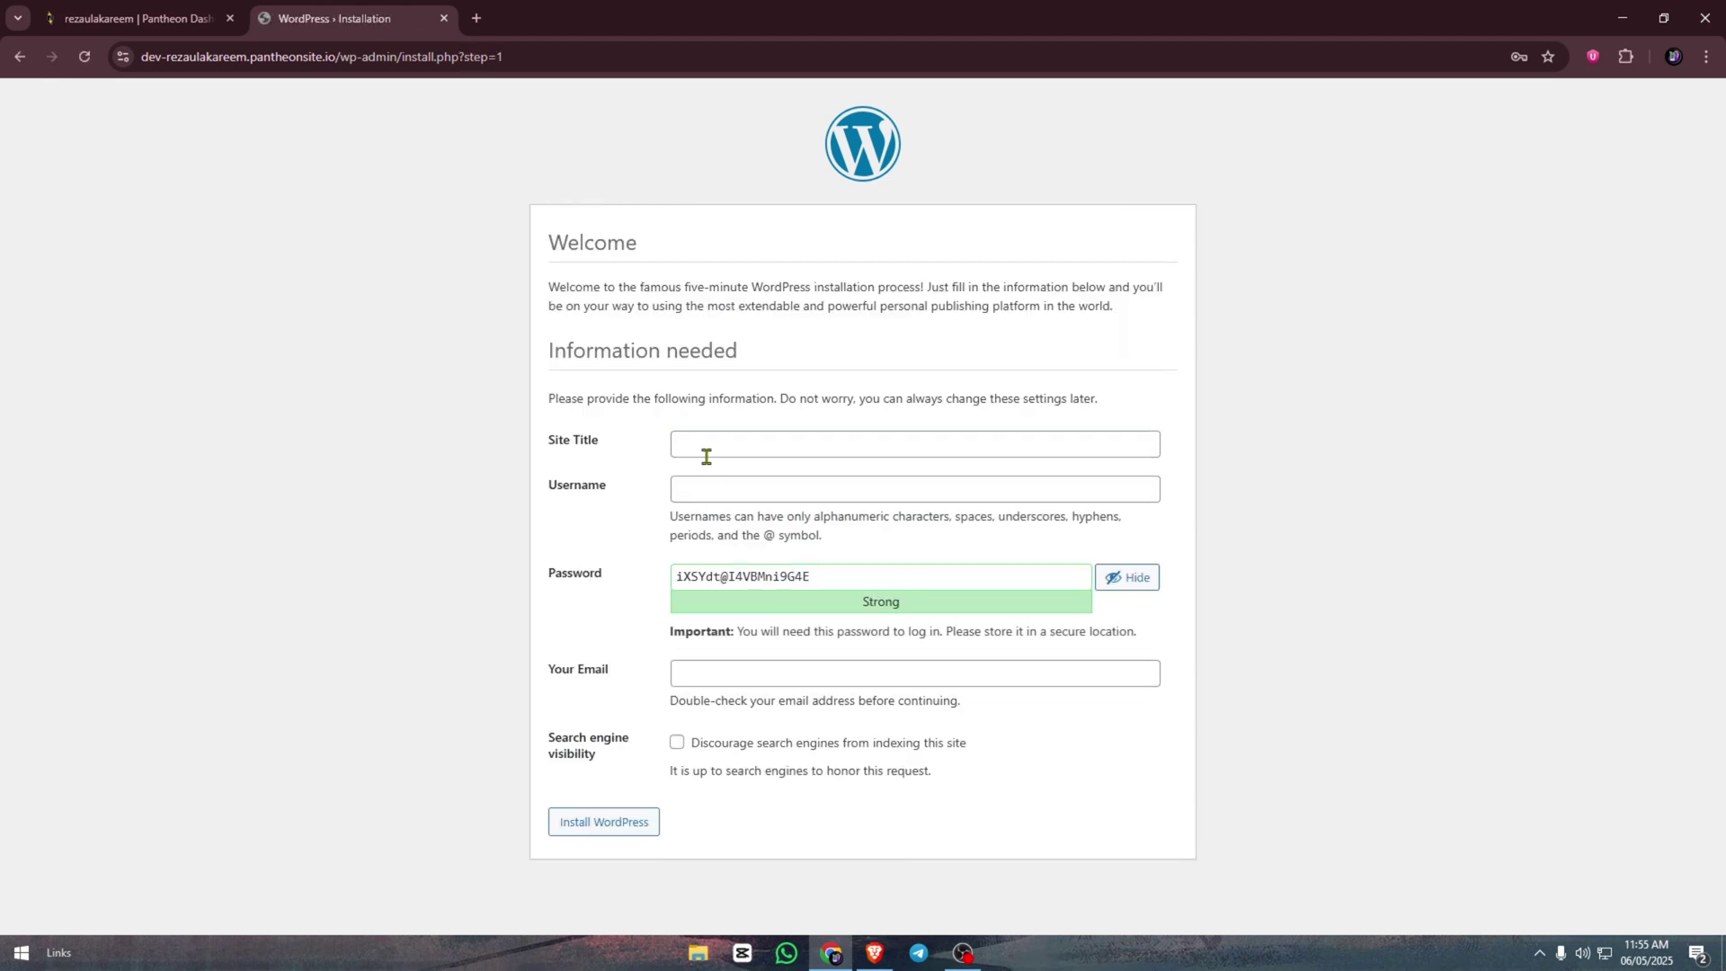
- Set the site title to Portfolio and accept the suggested admin username
left_click(705, 456)
left_click(787, 488)
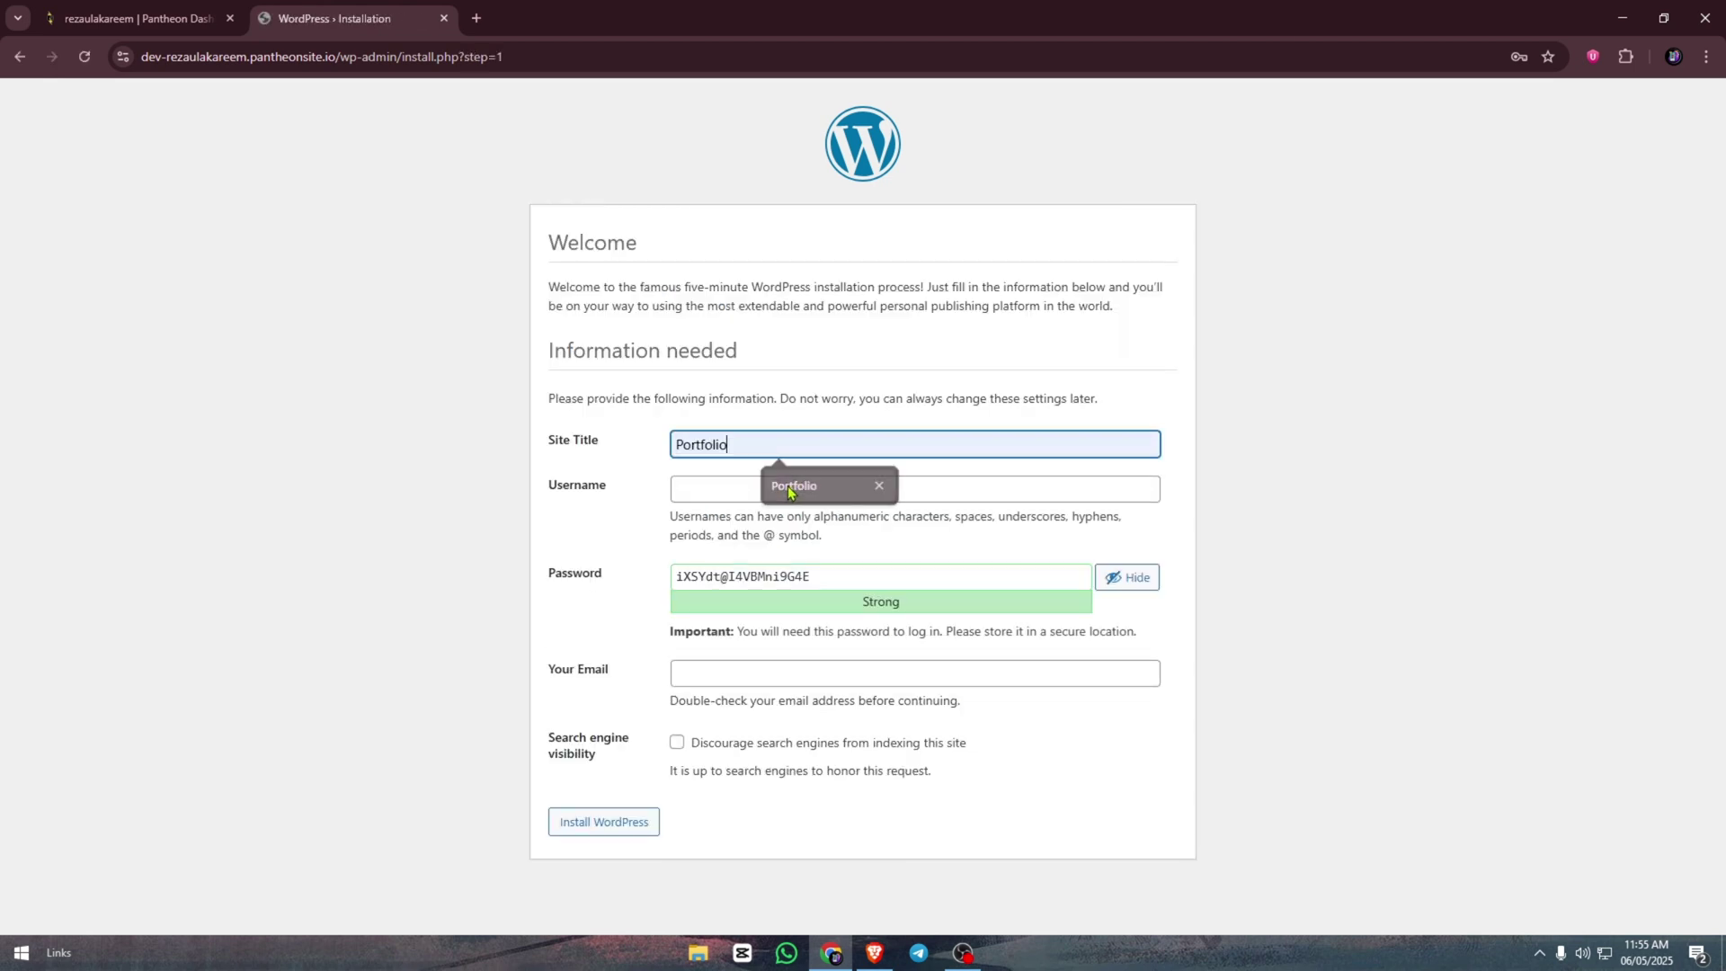
left_click(788, 491)
left_click(809, 532)
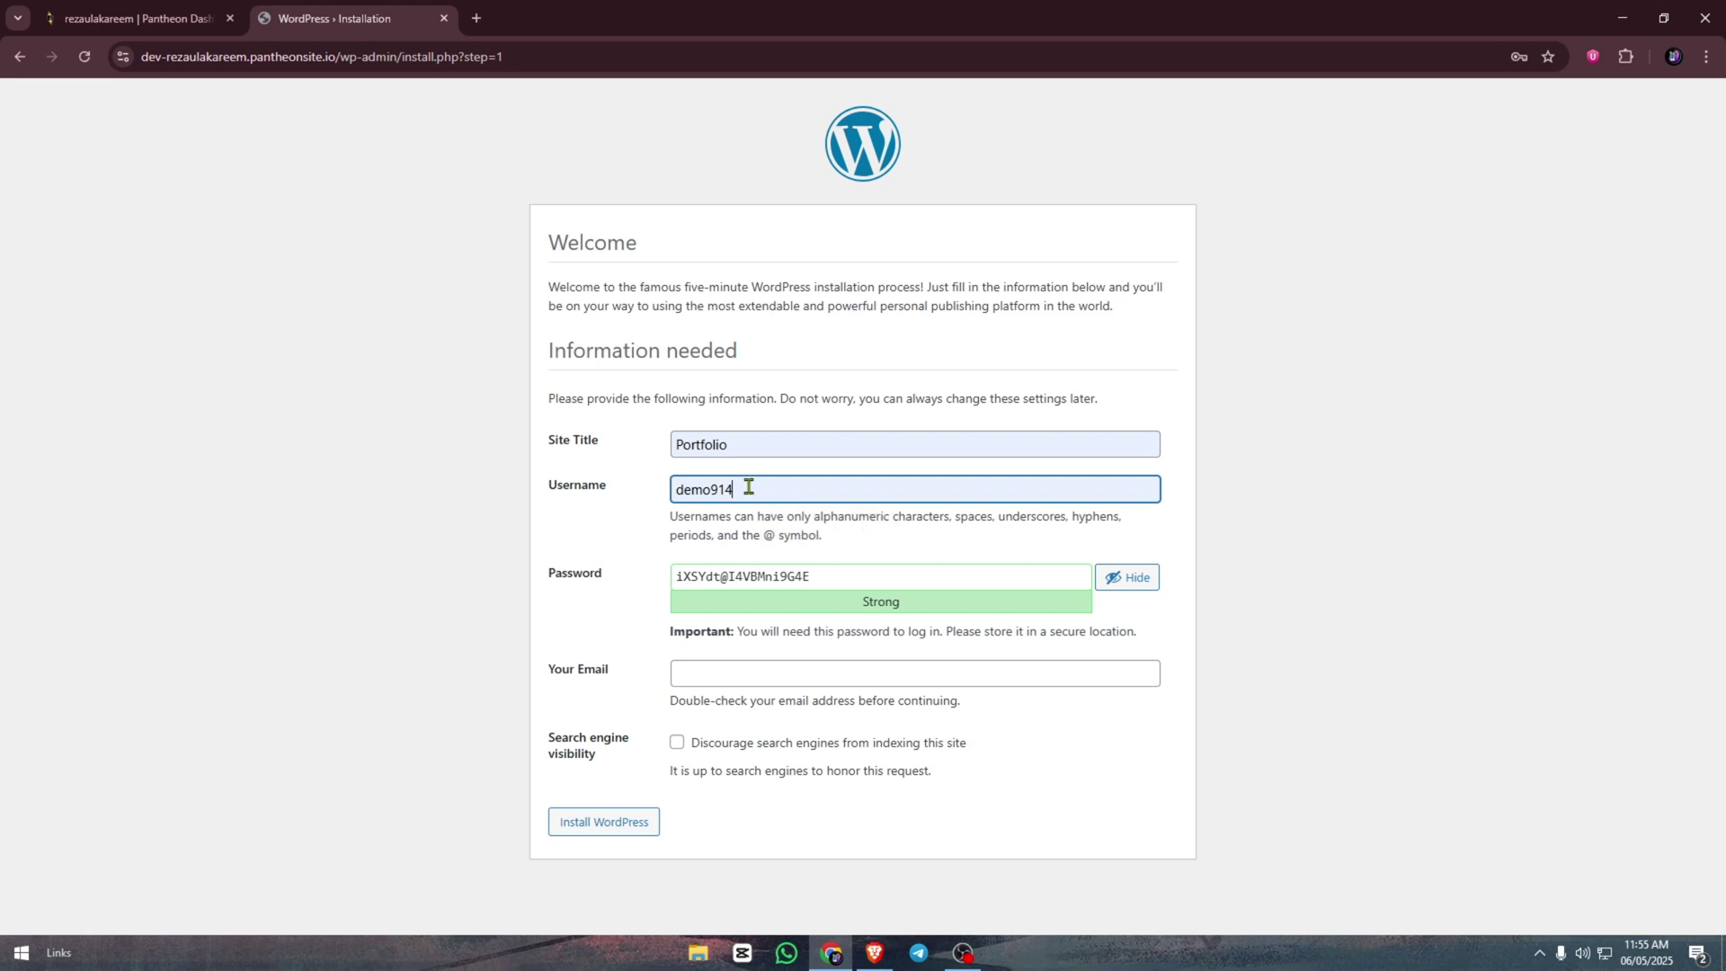
double_click(749, 487)
left_click(755, 487)
key("Left")
key("Left")
double_click(724, 488)
left_click(744, 497)
- Keep the generated password, enter the admin email address, and install WordPress
left_click(826, 578)
key("ctrl+a")
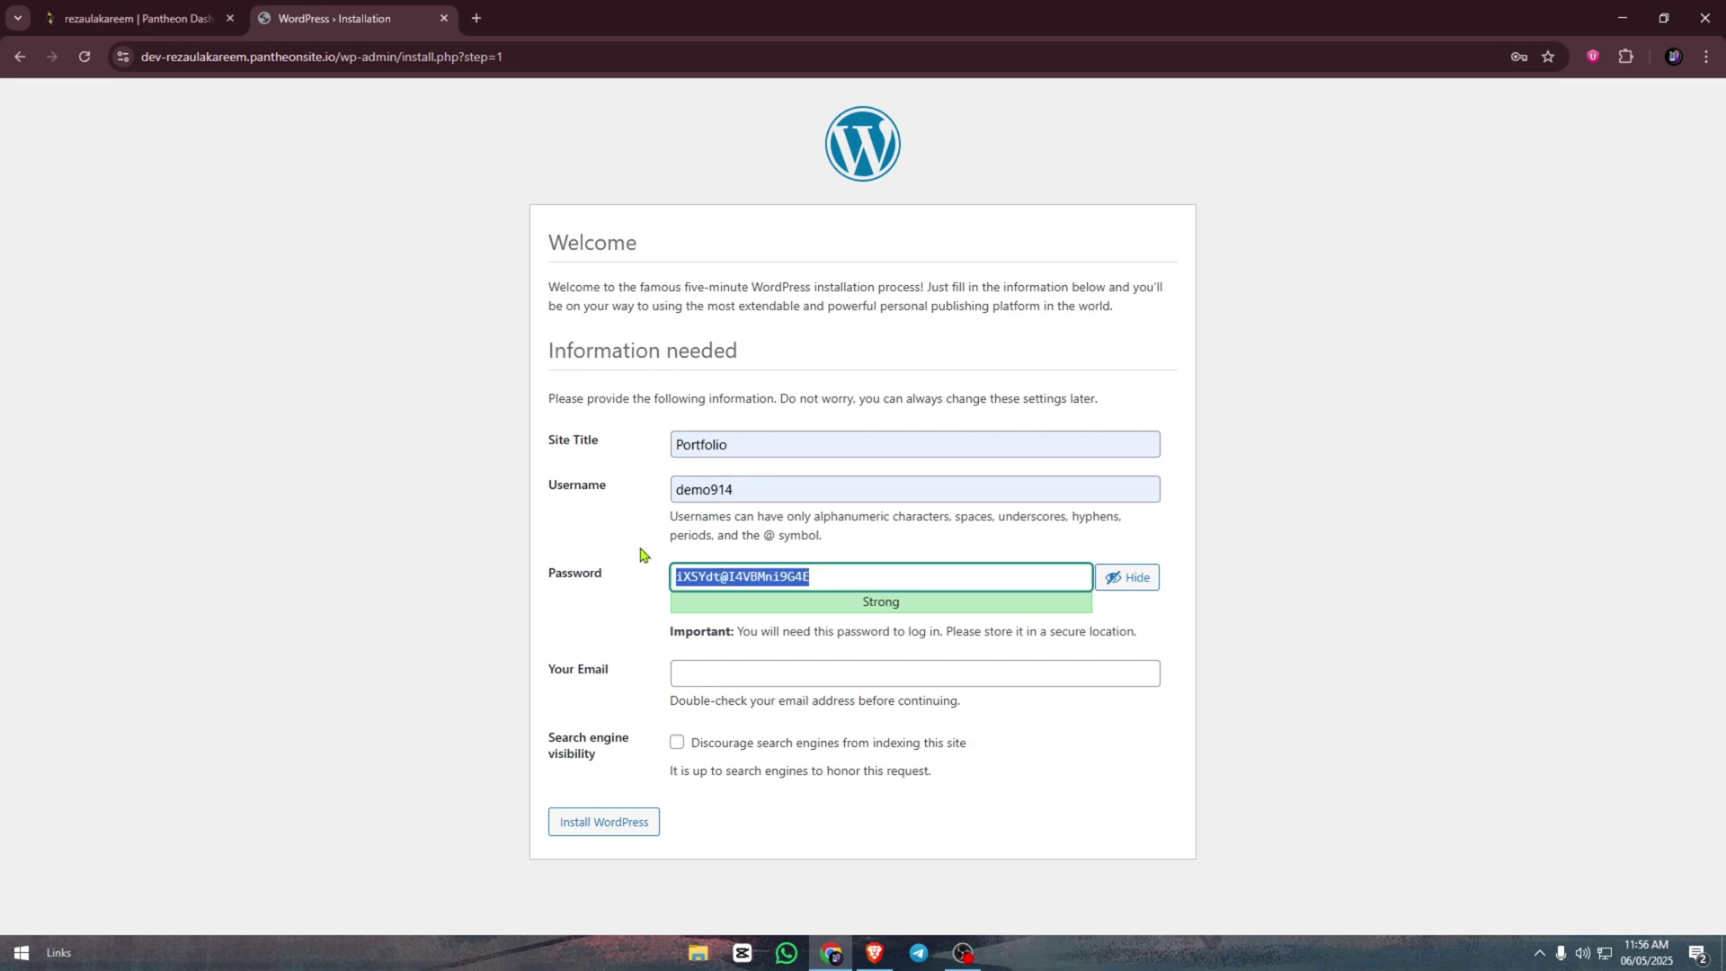
left_click(744, 655)
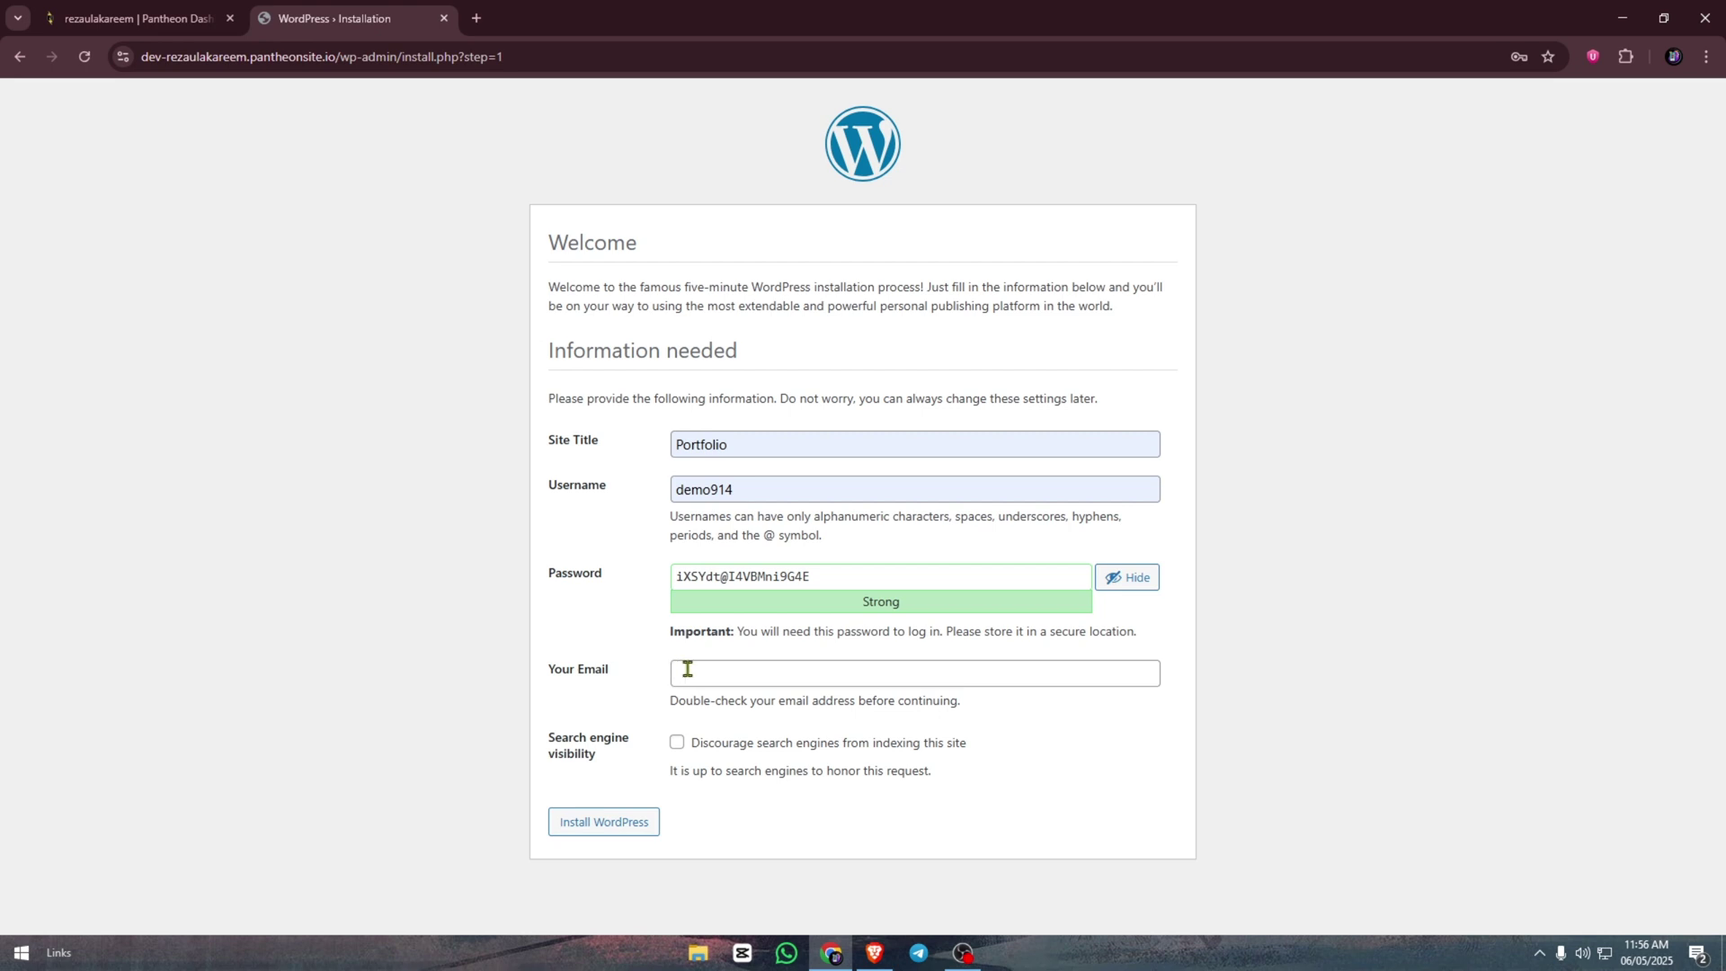
left_click(686, 669)
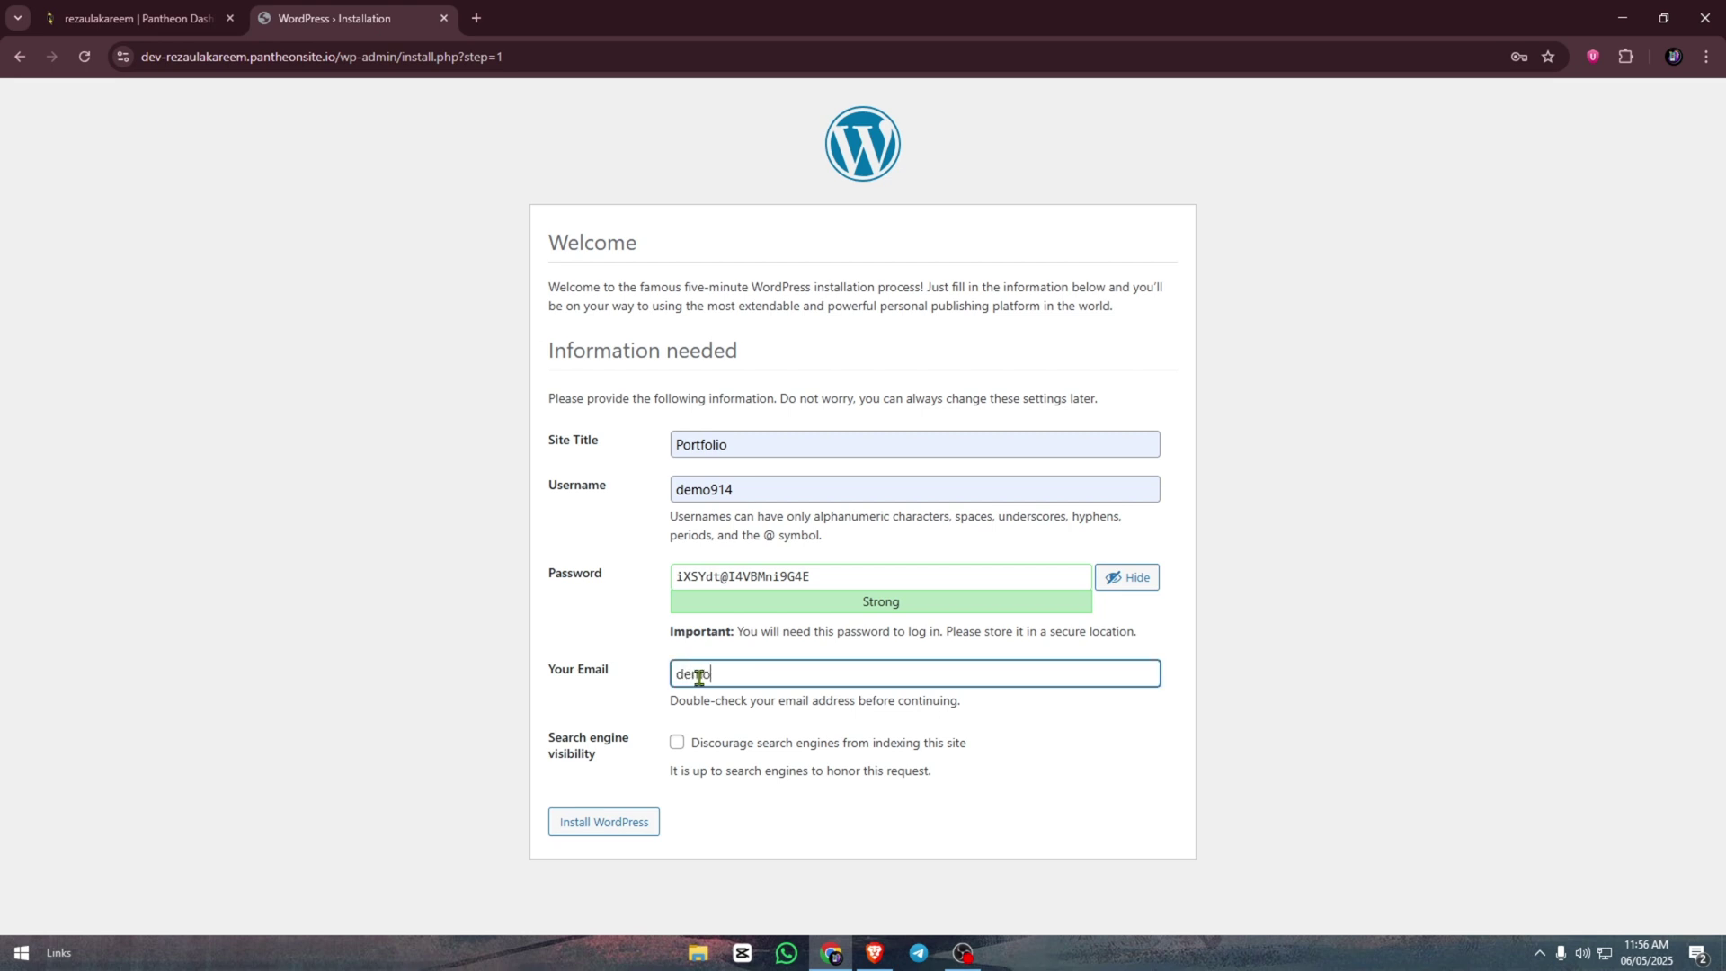
left_click(634, 830)
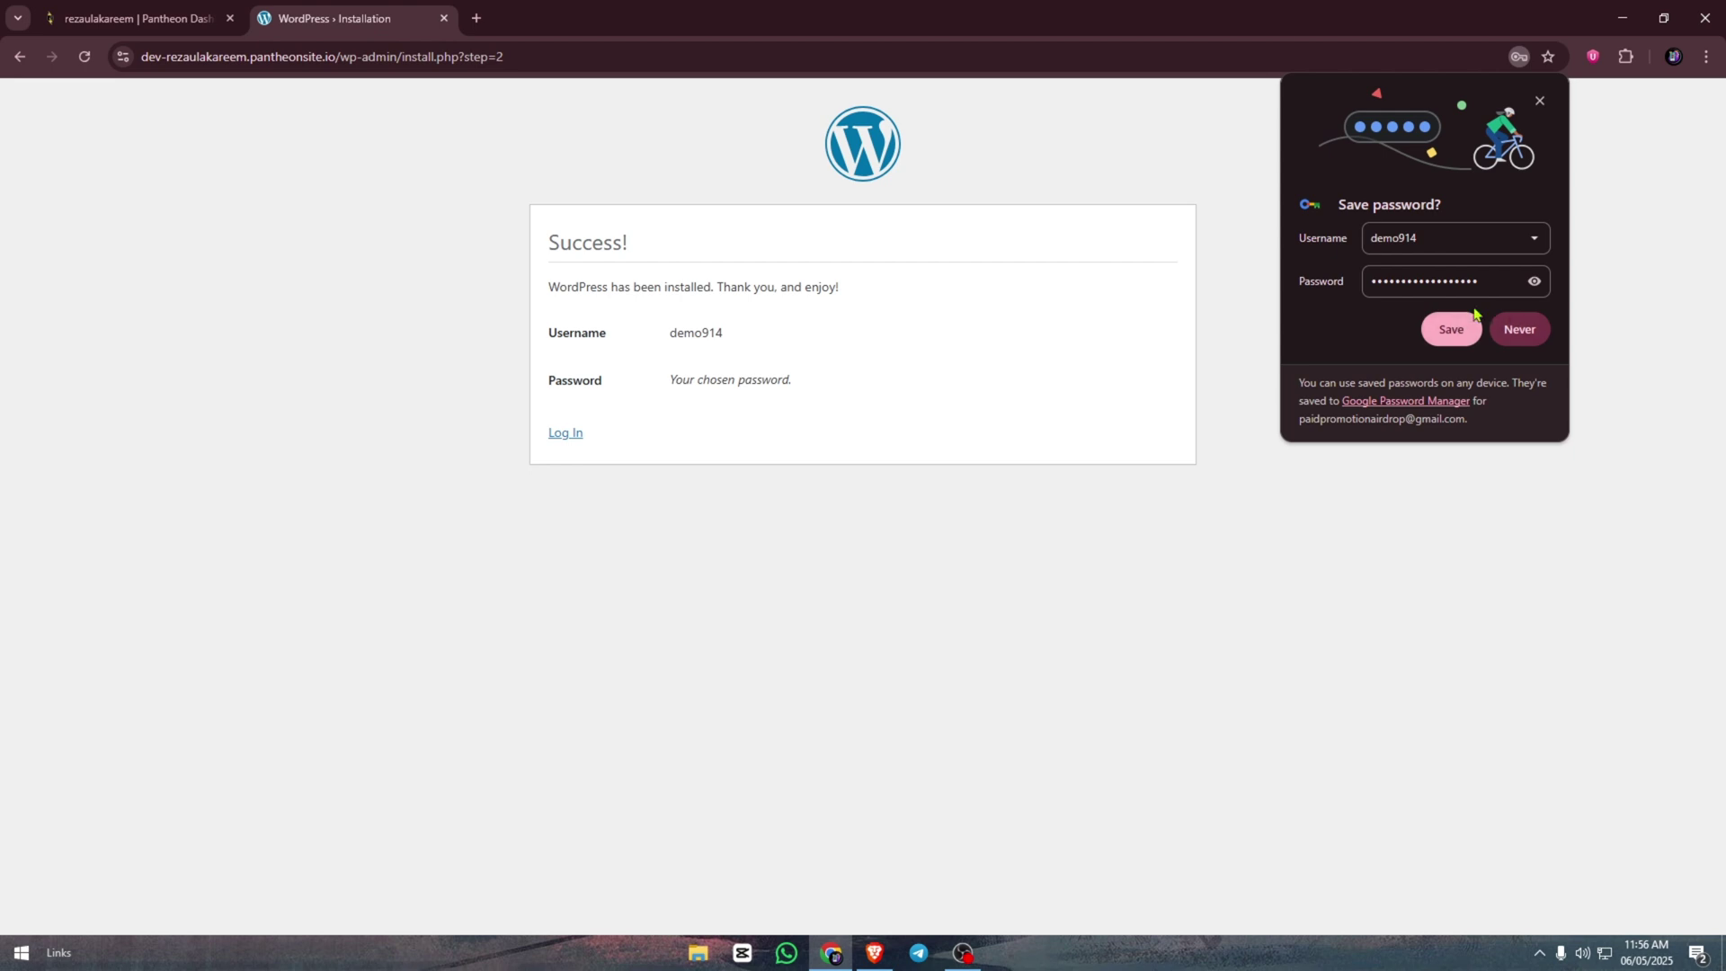
- Save the password in Chrome, then log in with autofilled credentials and Remember Me ticked
left_click(1460, 343)
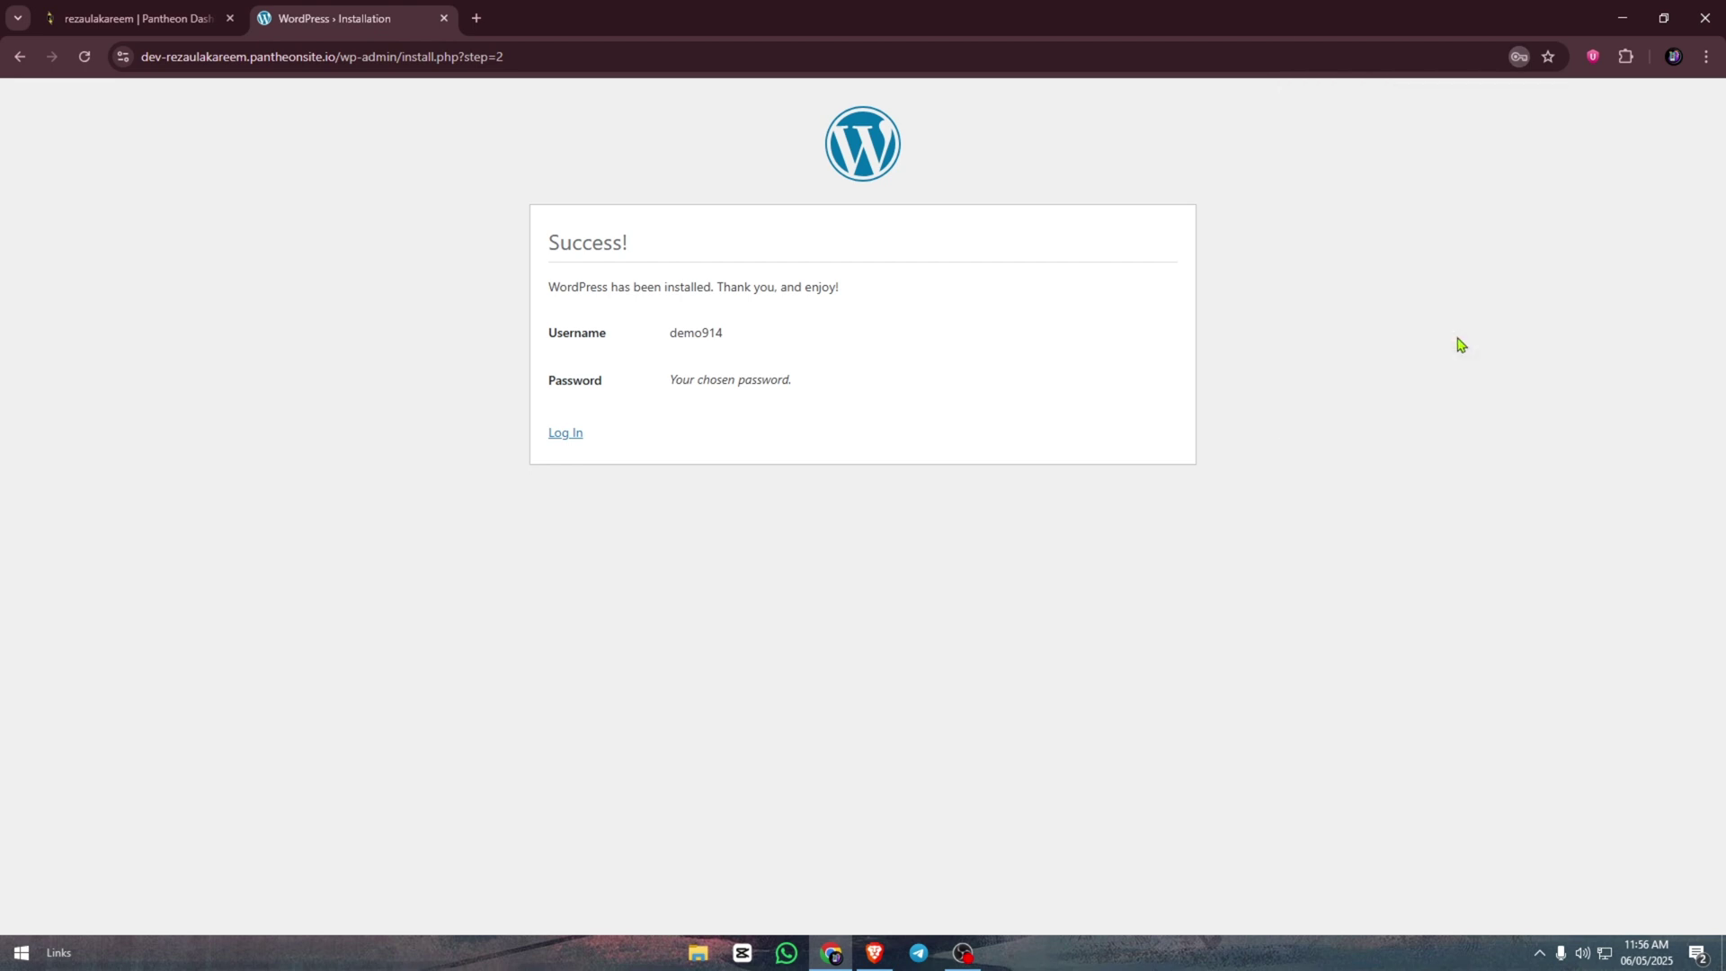
left_click(565, 435)
left_click(775, 378)
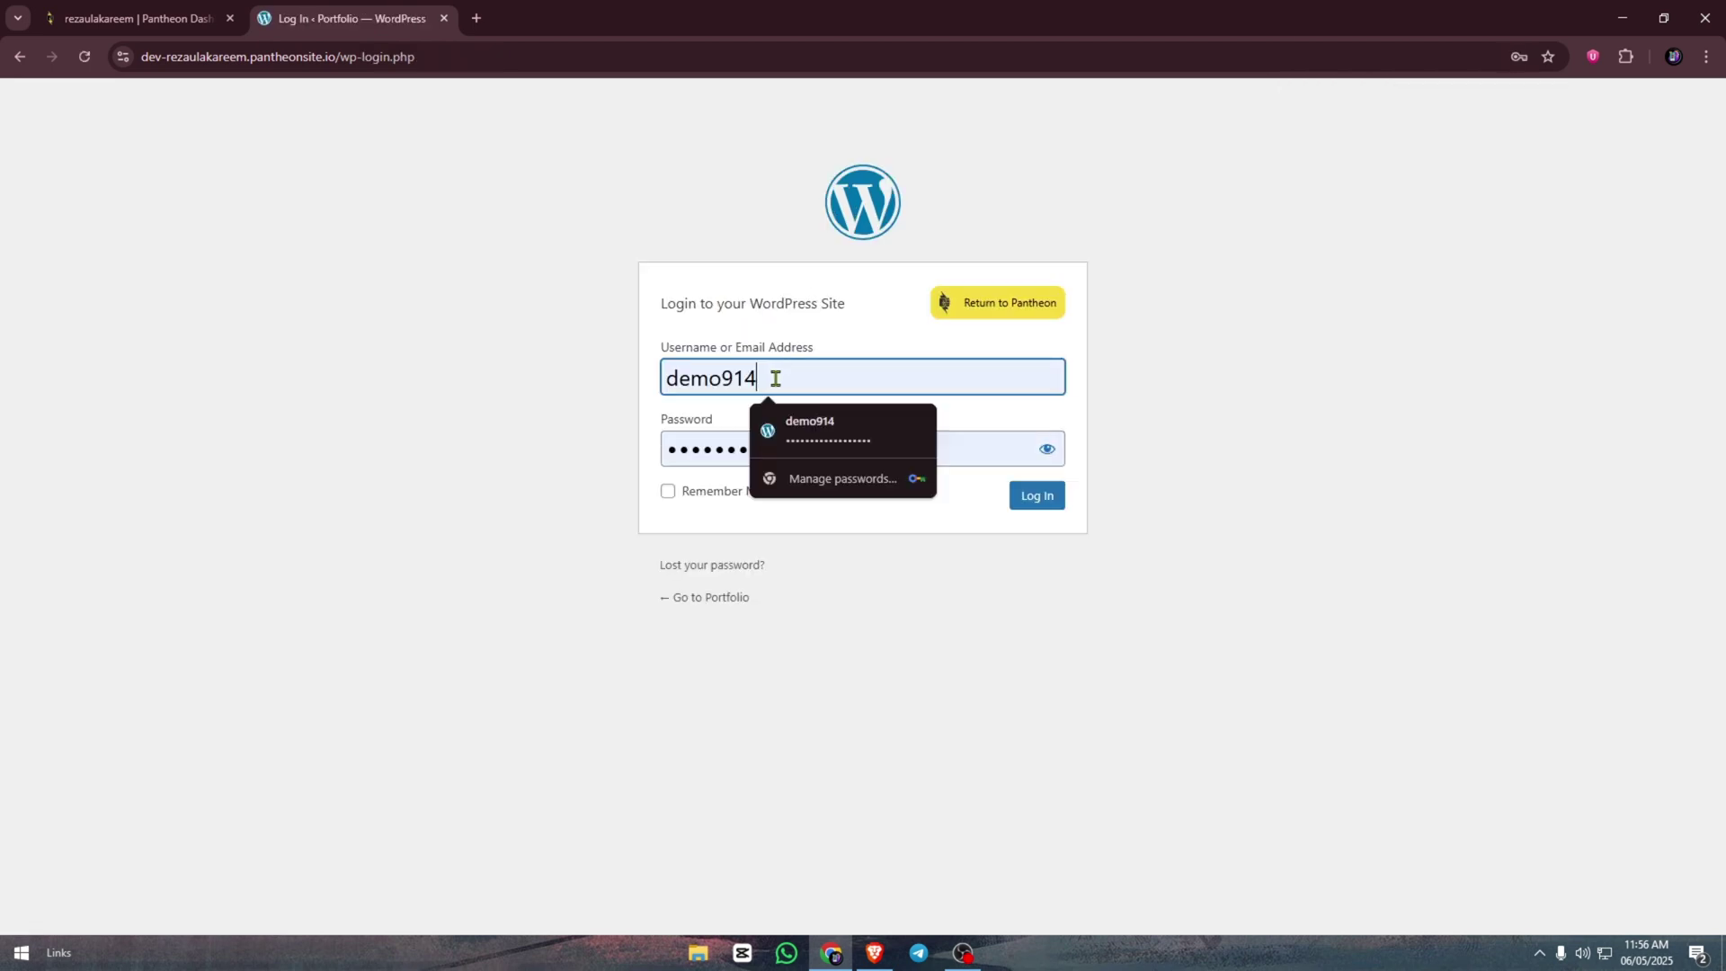
key("Escape")
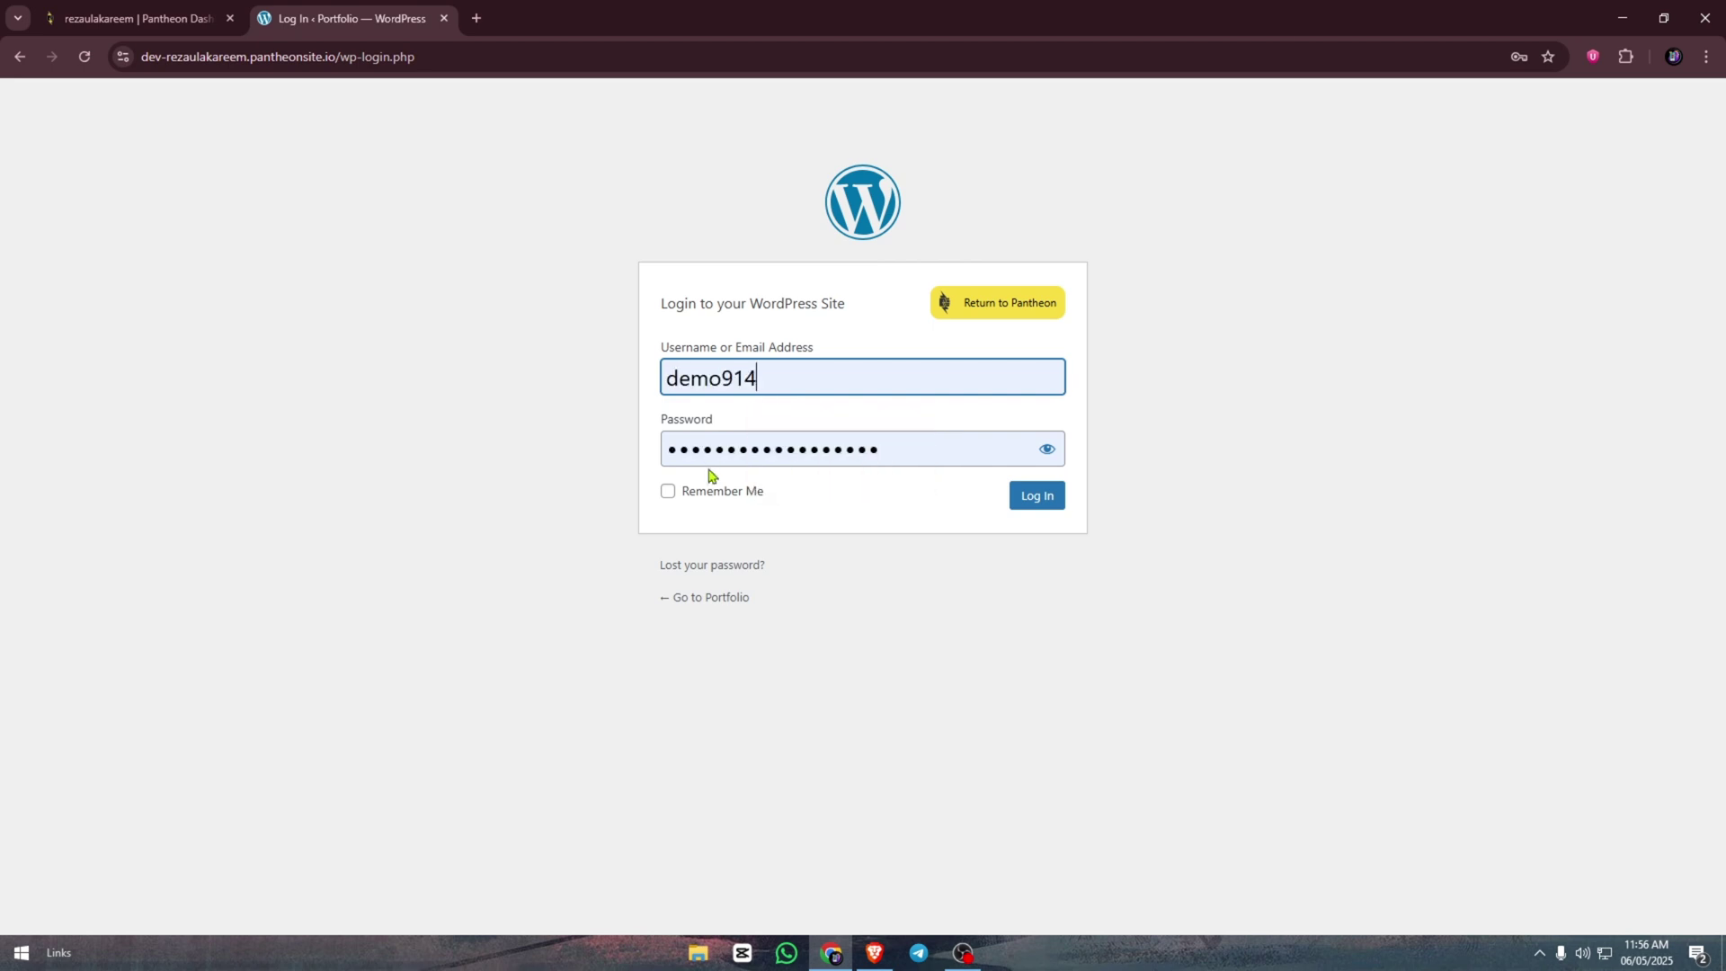
left_click(668, 494)
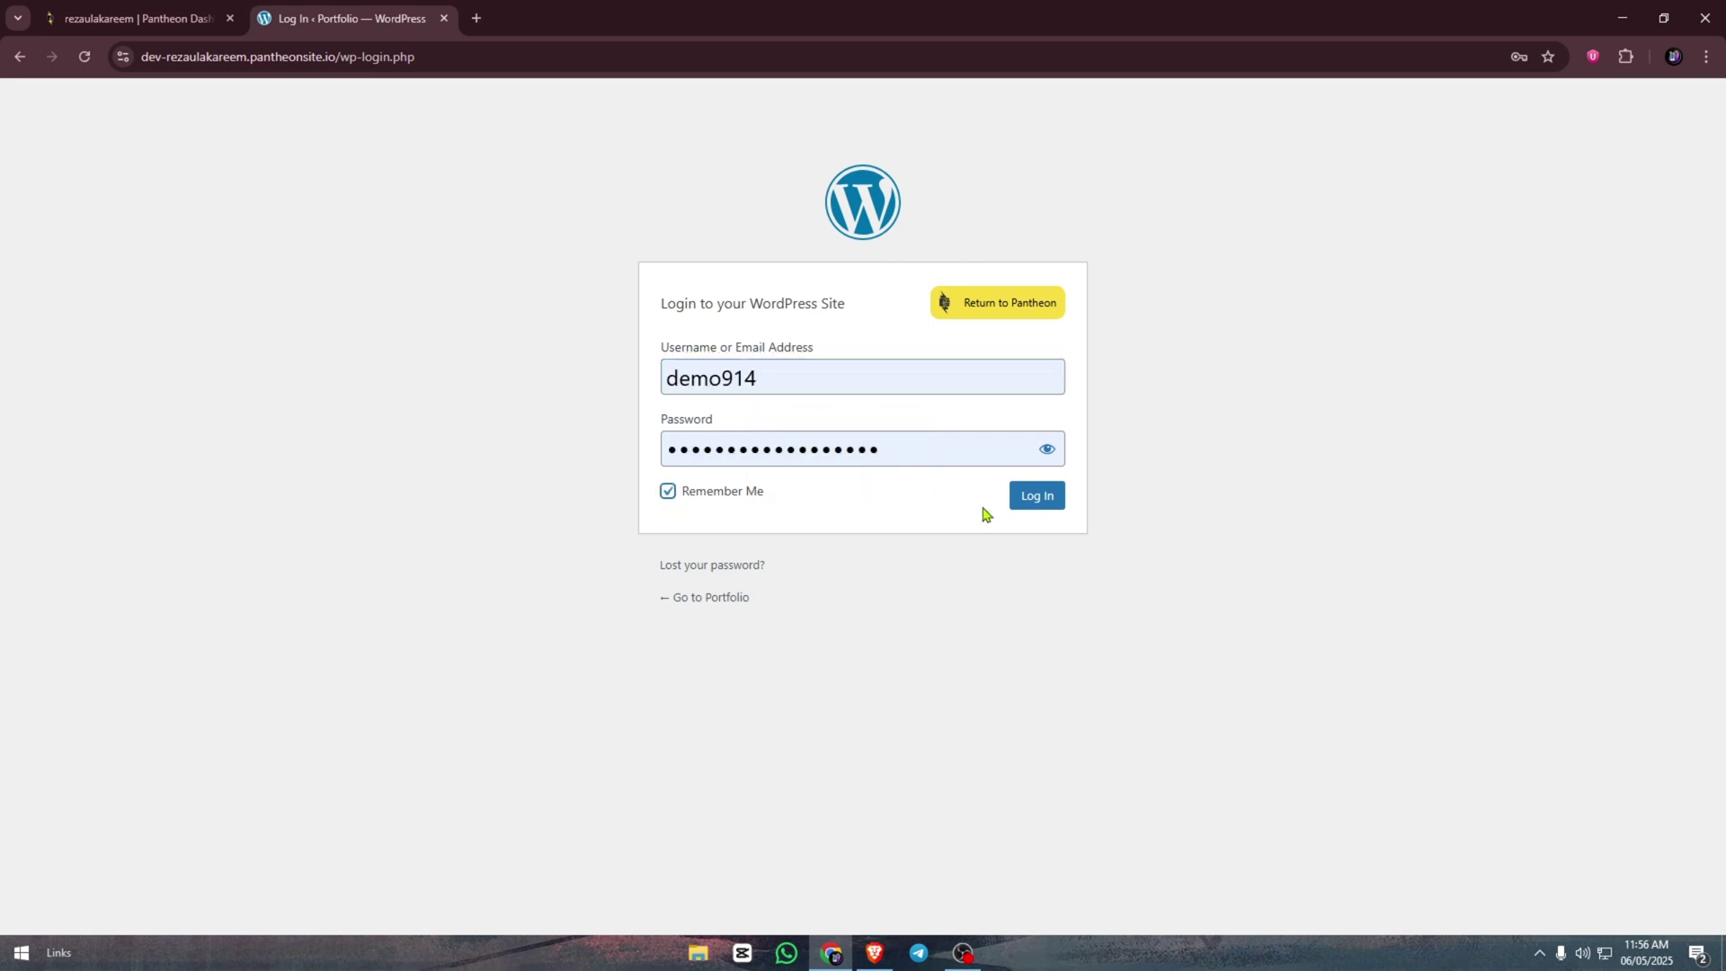
left_click(1032, 505)
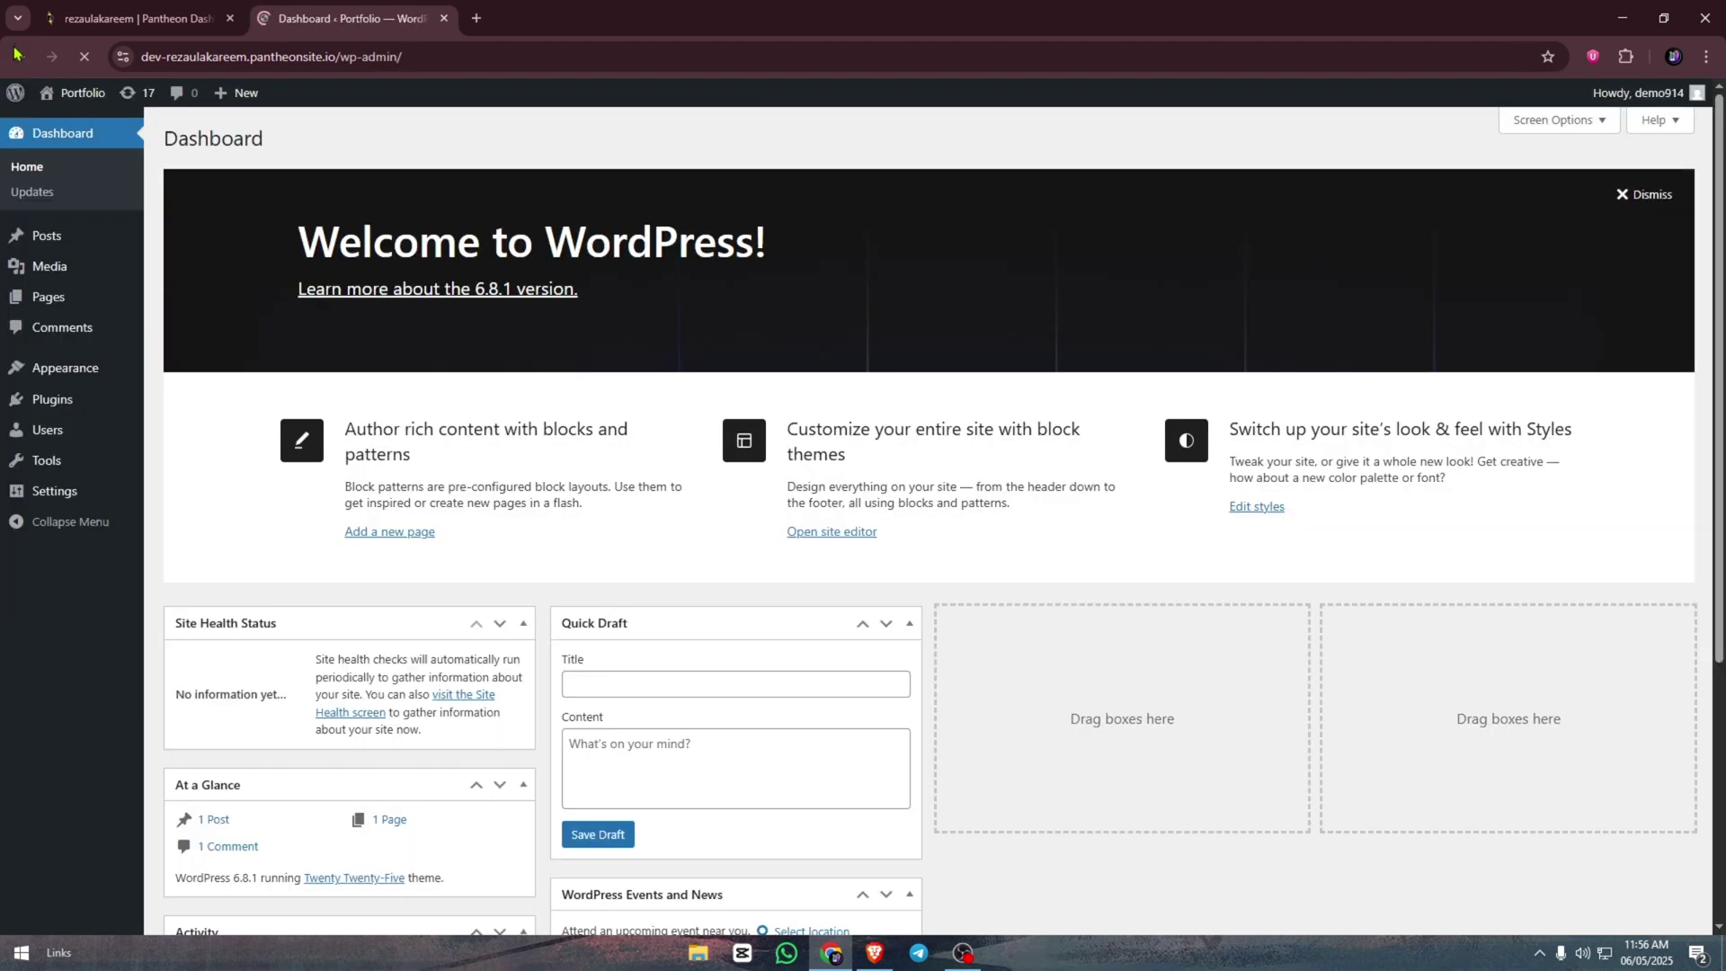
- Open the public Portfolio homepage in a new tab, view it, then return to the Dashboard
middle_click(69, 93)
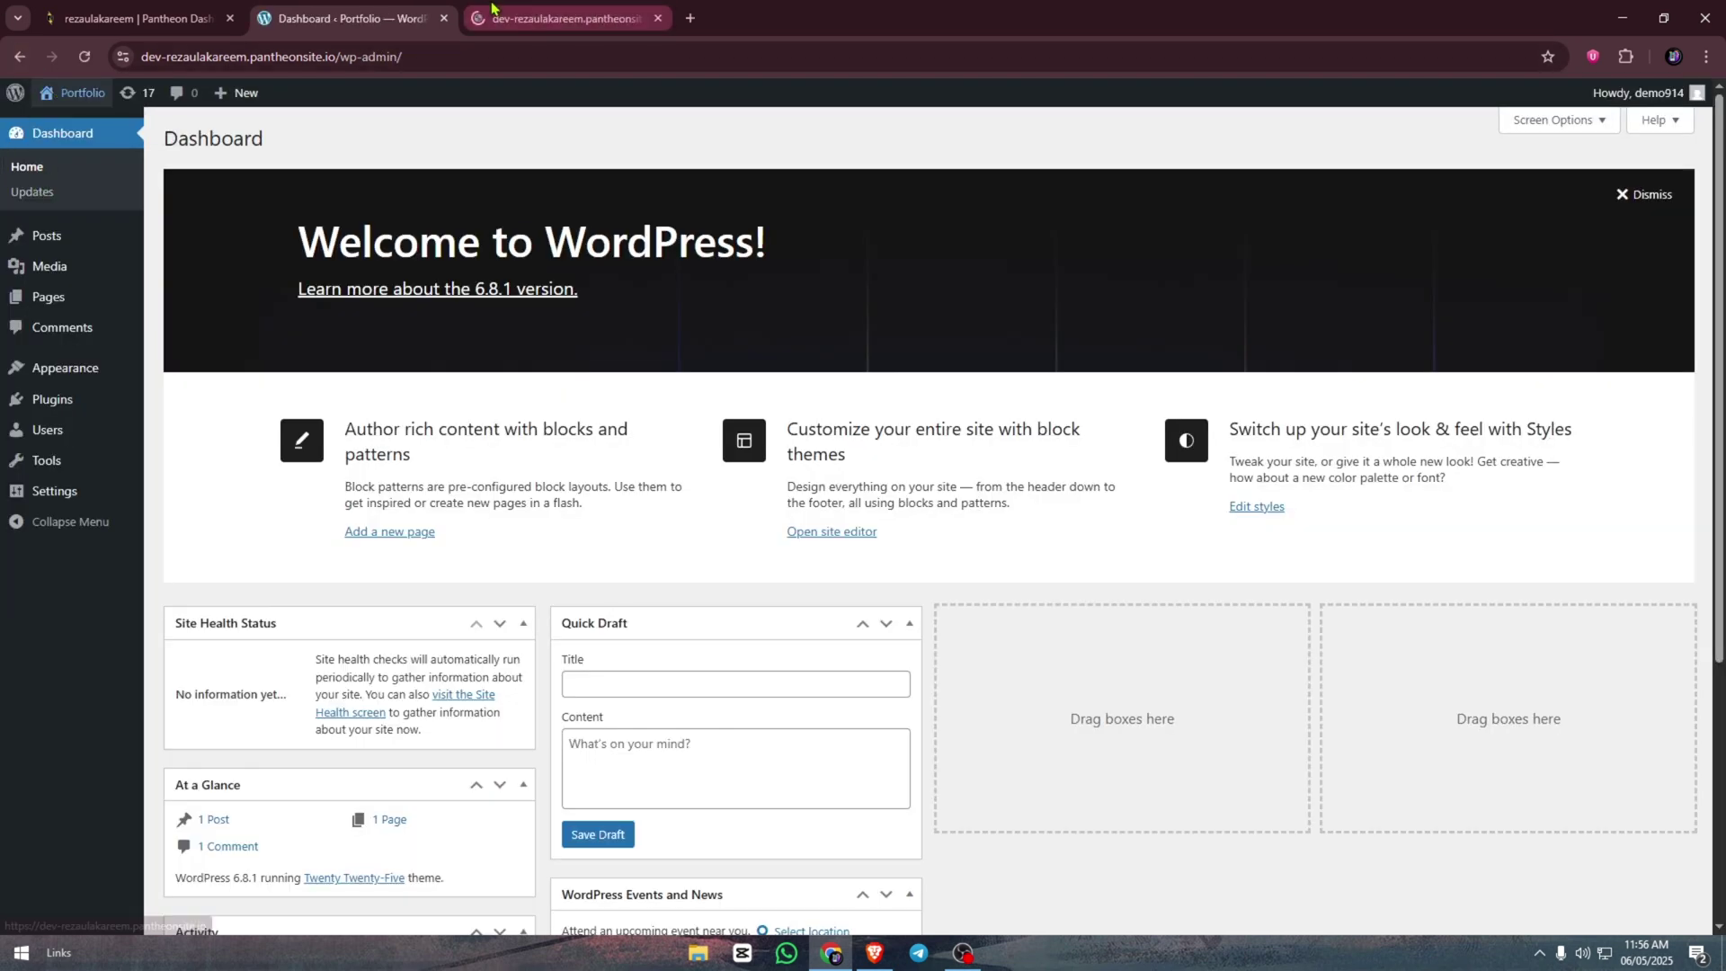
left_click(492, 9)
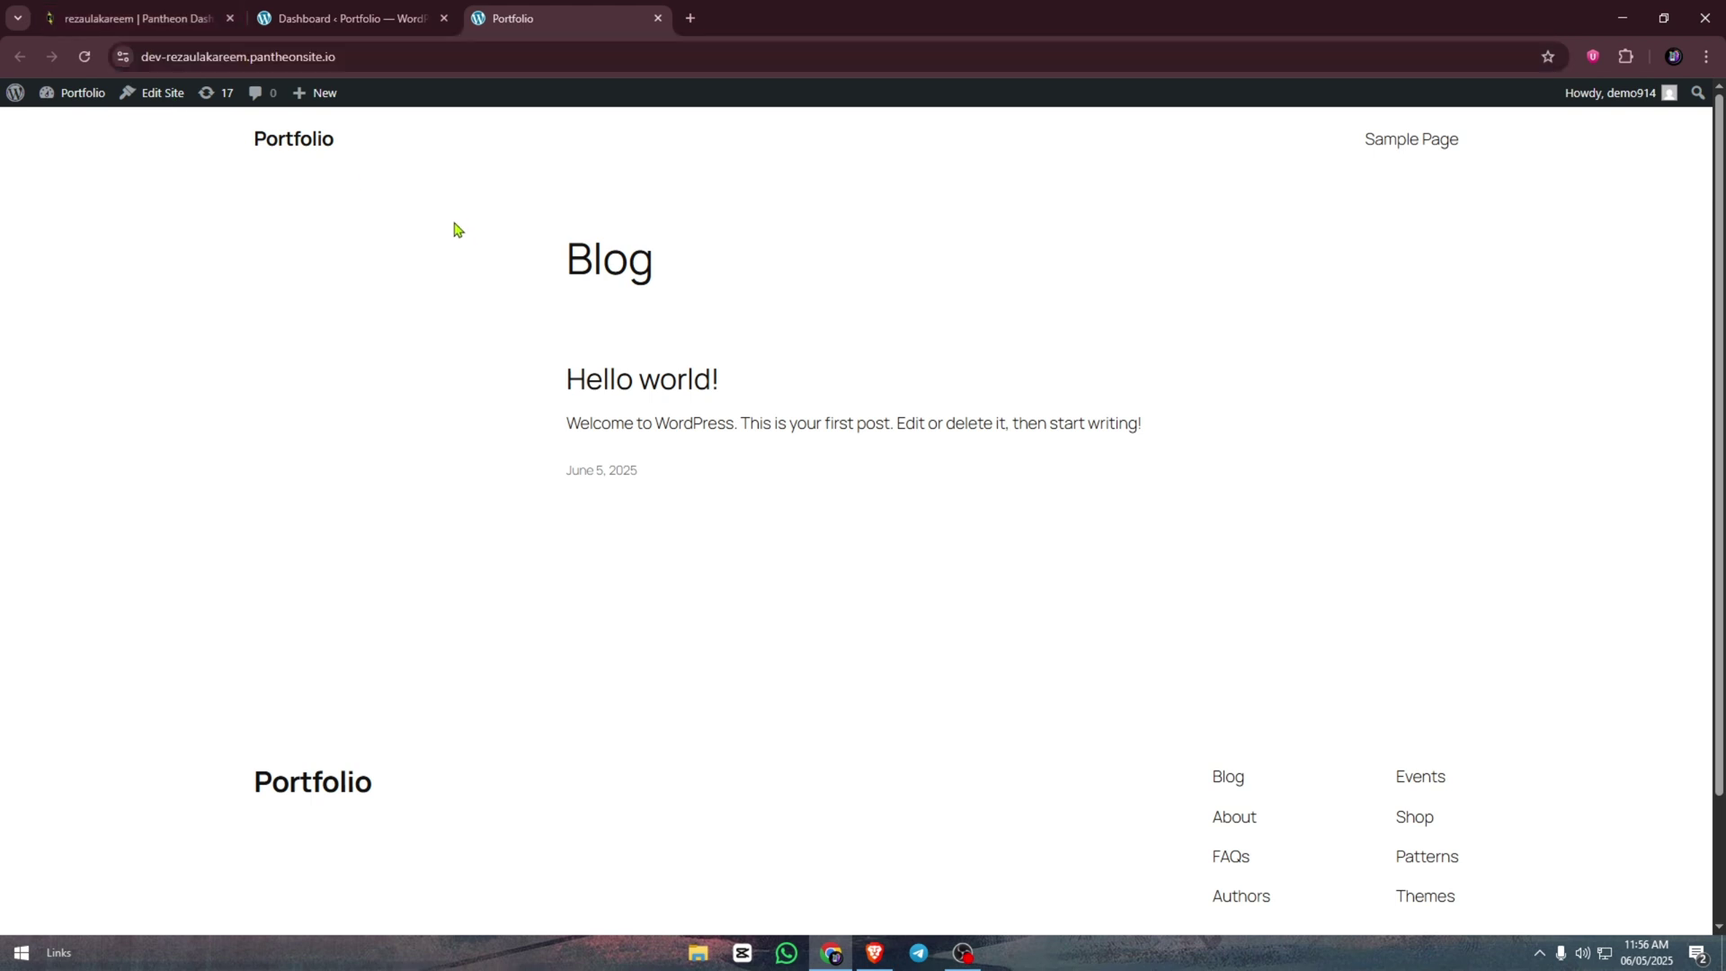
left_click(346, 18)
scroll(241, 393, "down", 3)
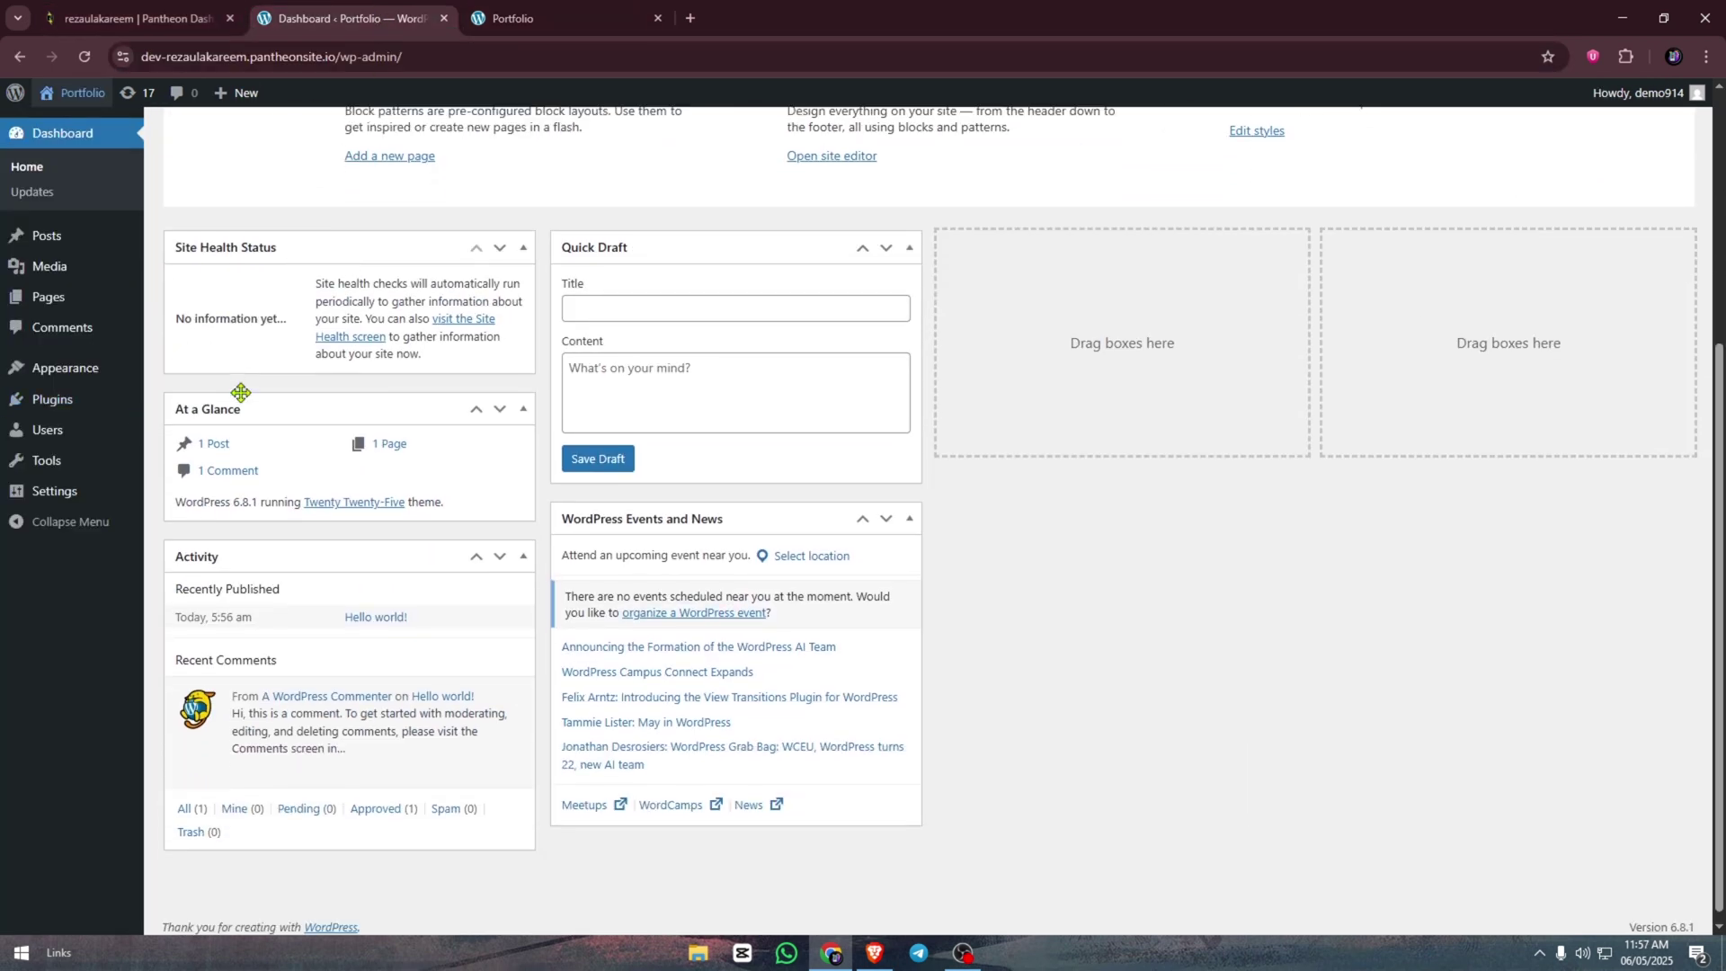
scroll(241, 393, "up", 4)
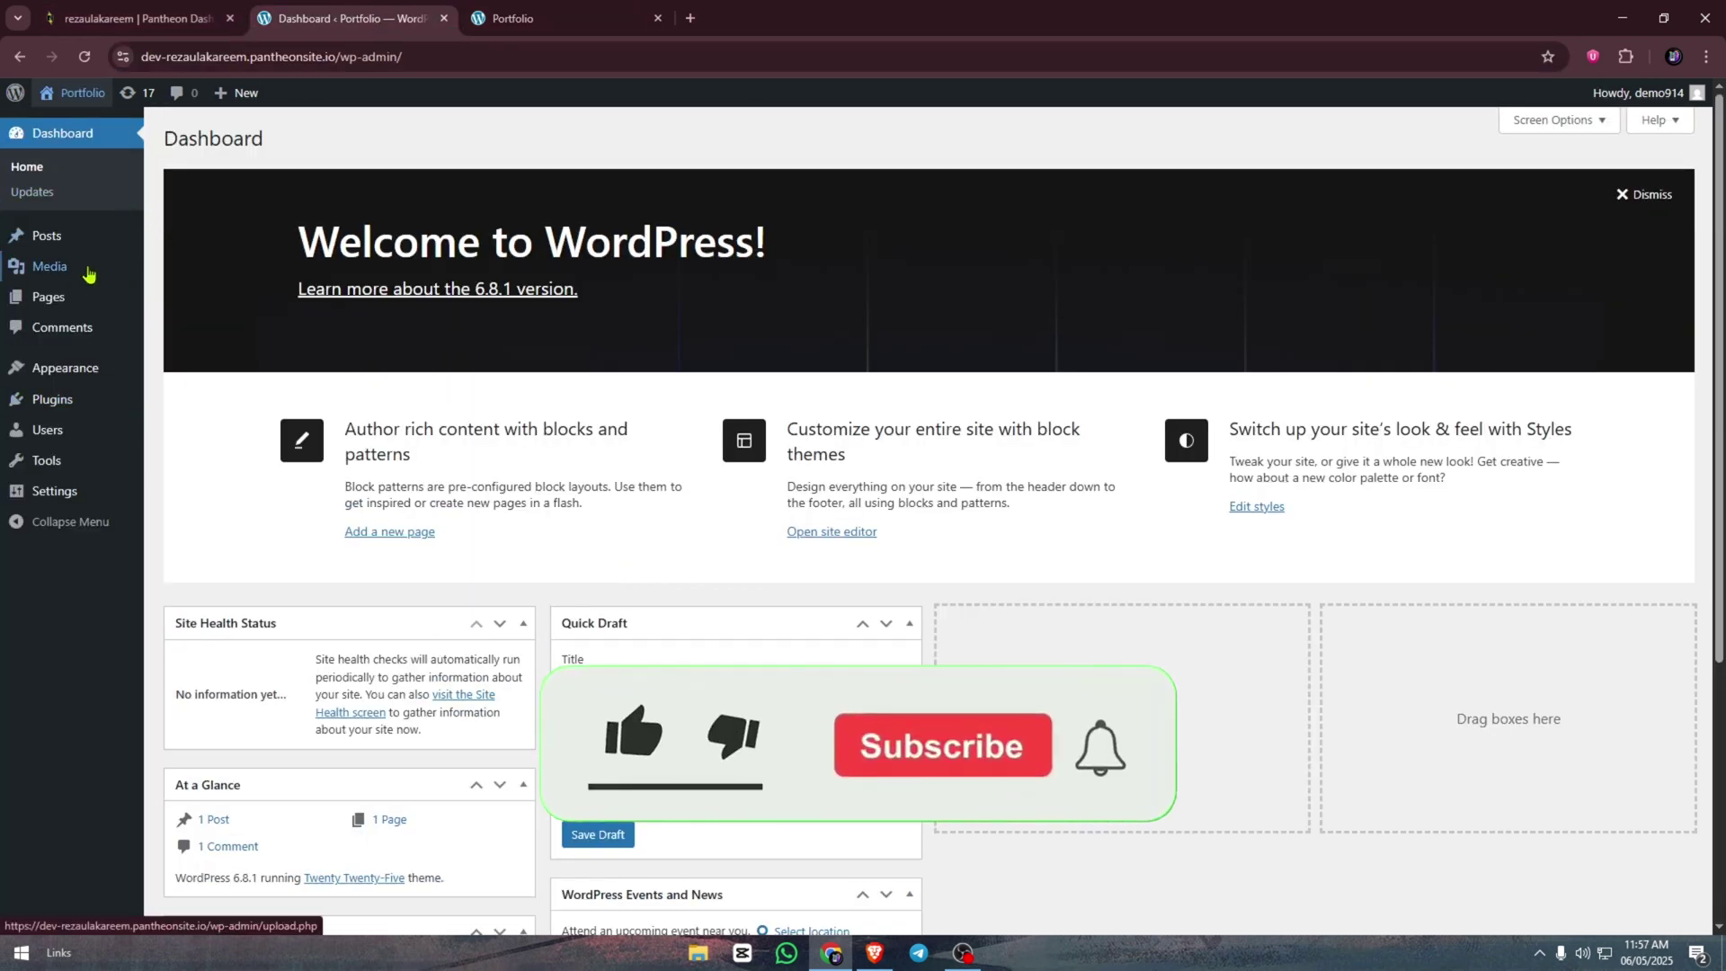
mouse_move(50, 306)
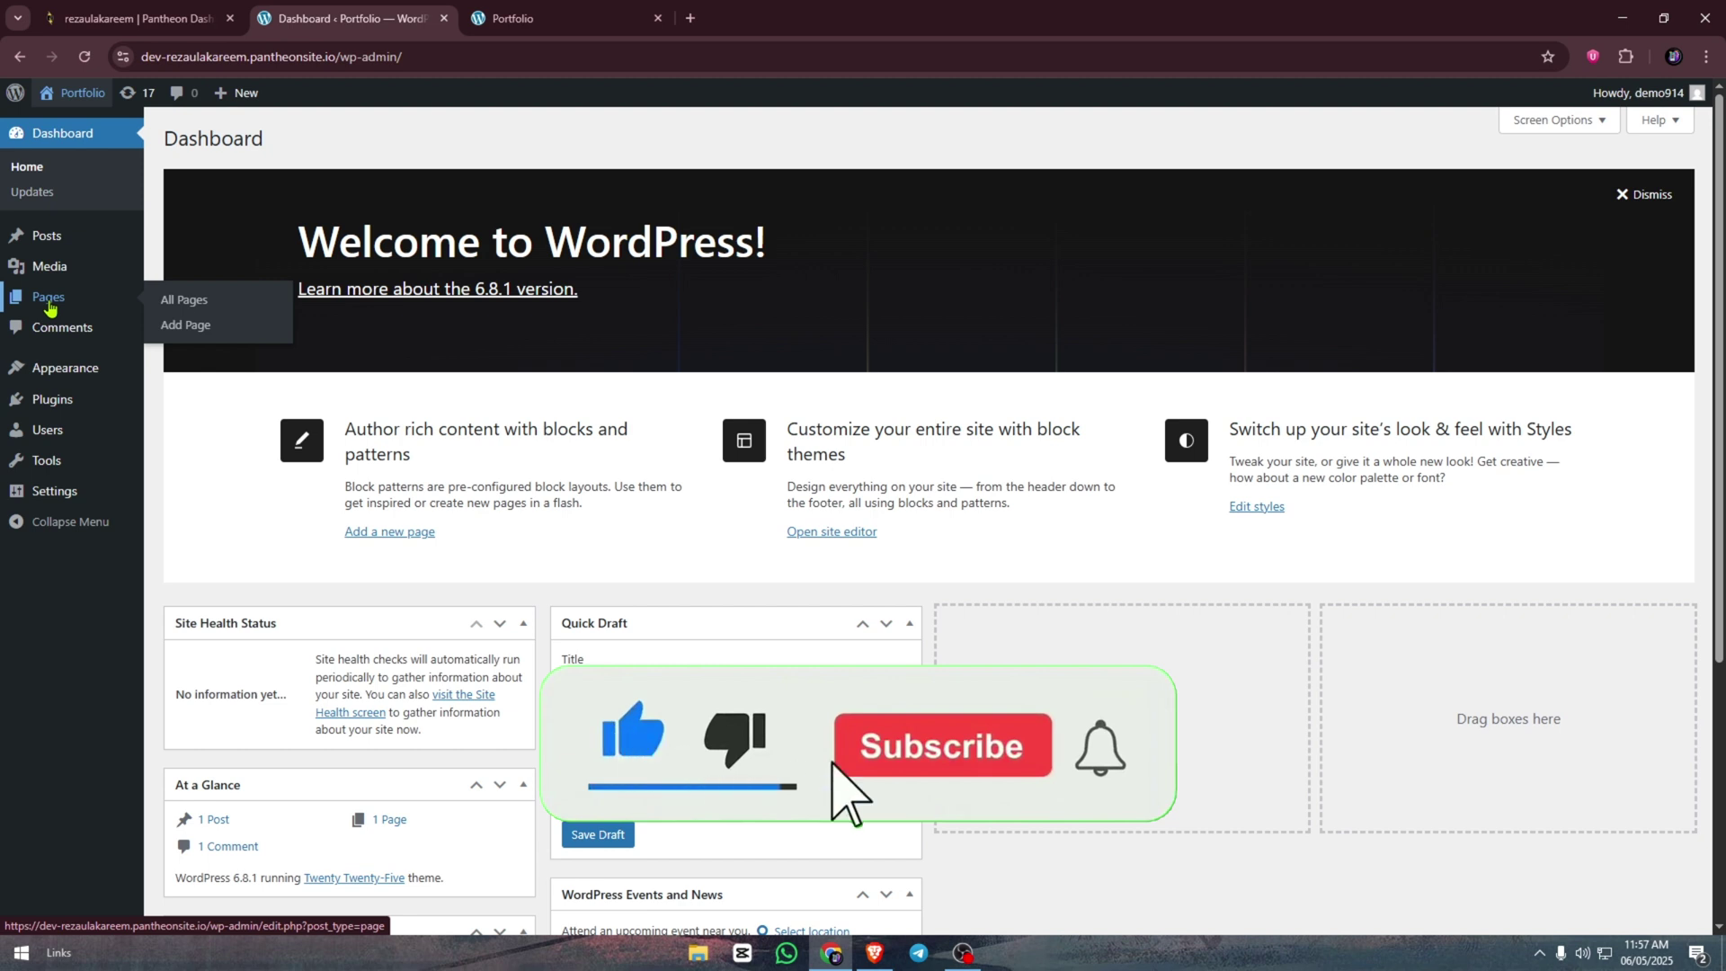